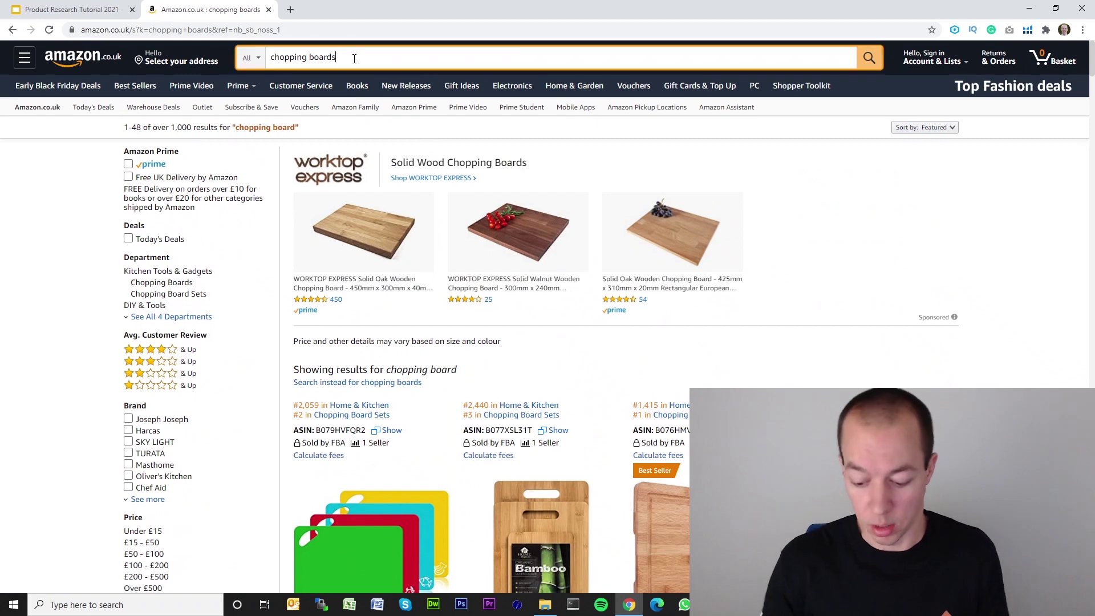
Step: Search Amazon for "chopping boards -wooden" to exclude wooden products and look through the results
text(-)
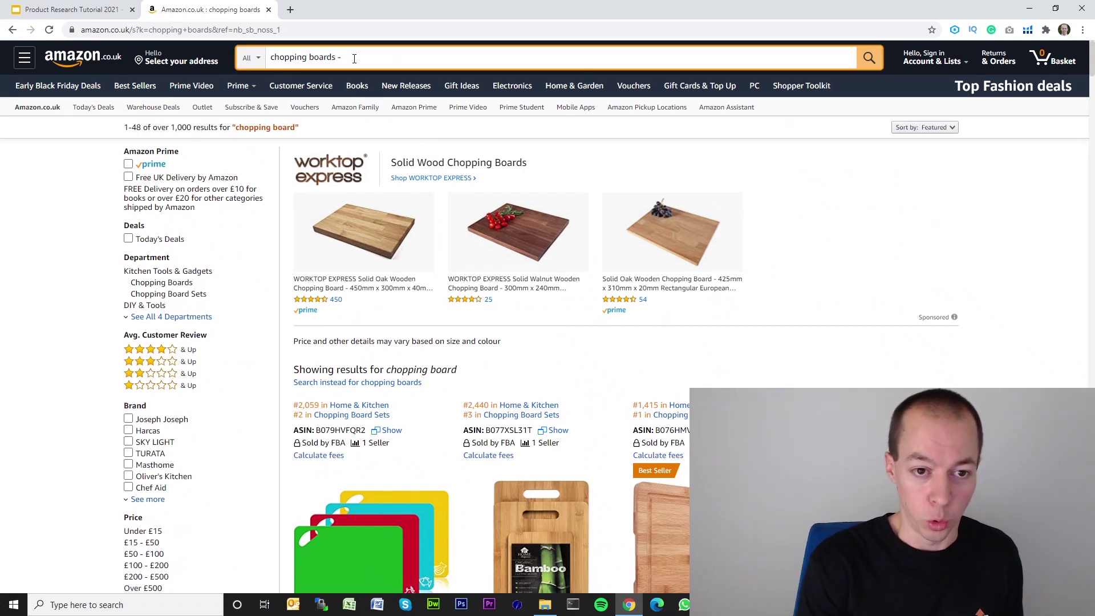
text(wooden)
key(Return)
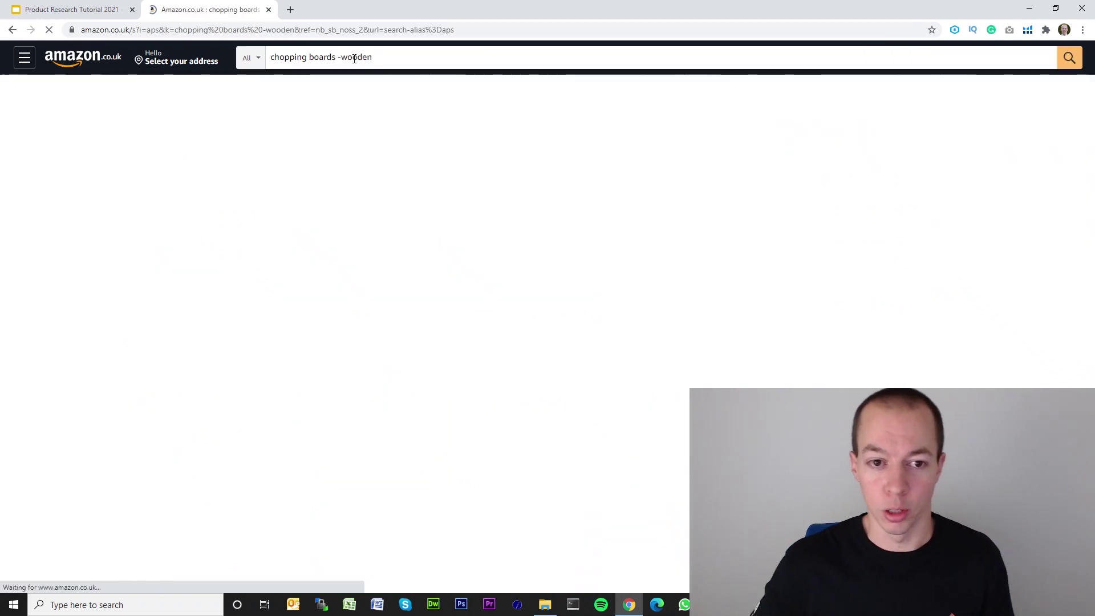
scroll(484, 196, down, 10)
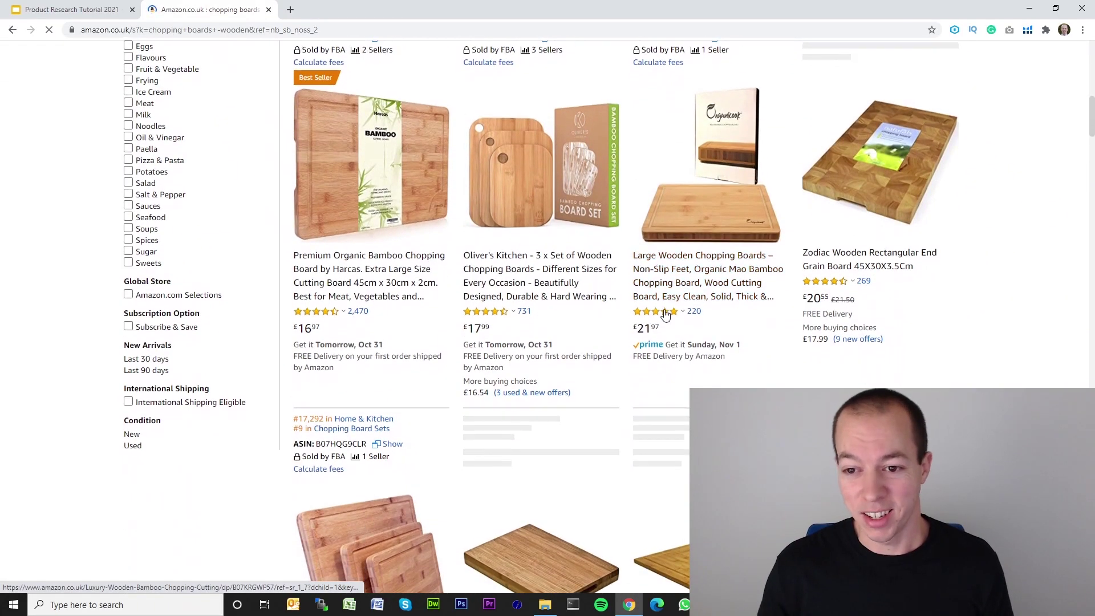
scroll(665, 320, up, 6)
scroll(692, 325, up, 5)
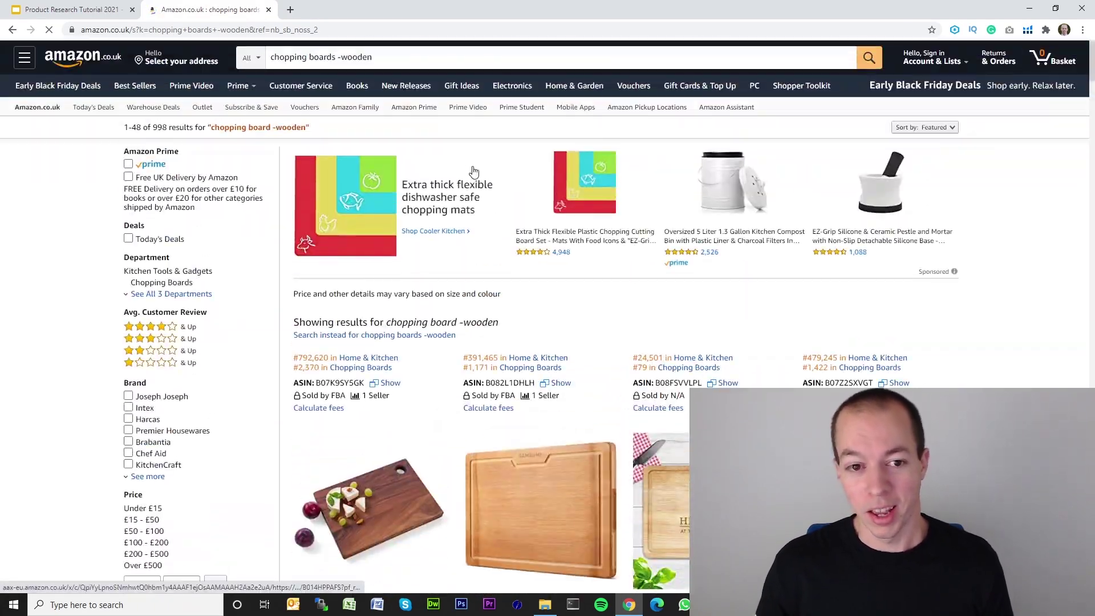
scroll(446, 172, down, 10)
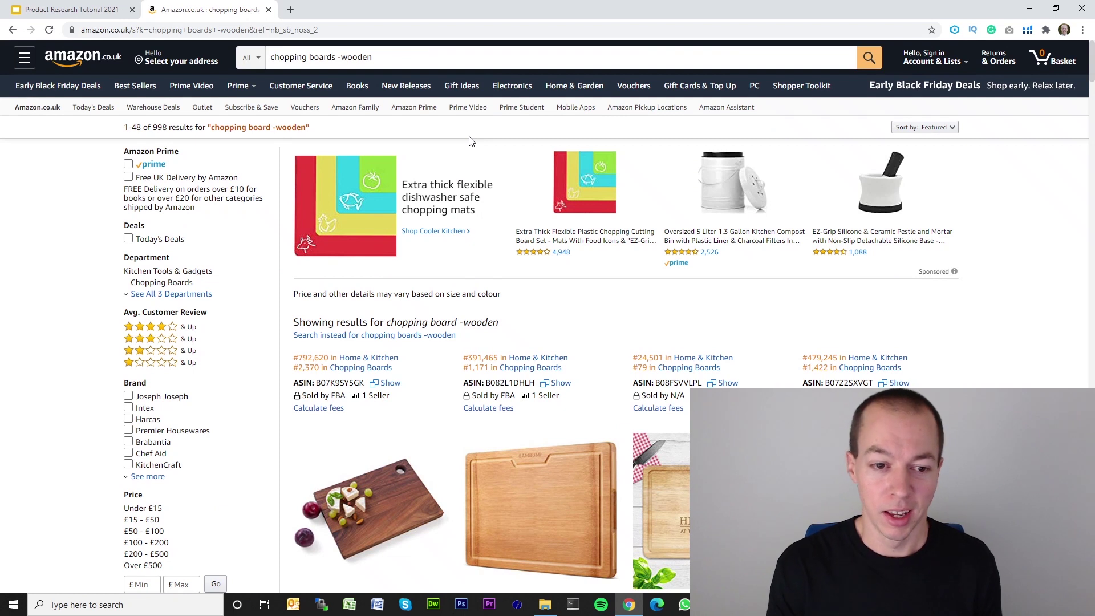
Step: Clear the chopping boards query and return to the Amazon home page with an empty search
double_click(360, 56)
key(ctrl+a)
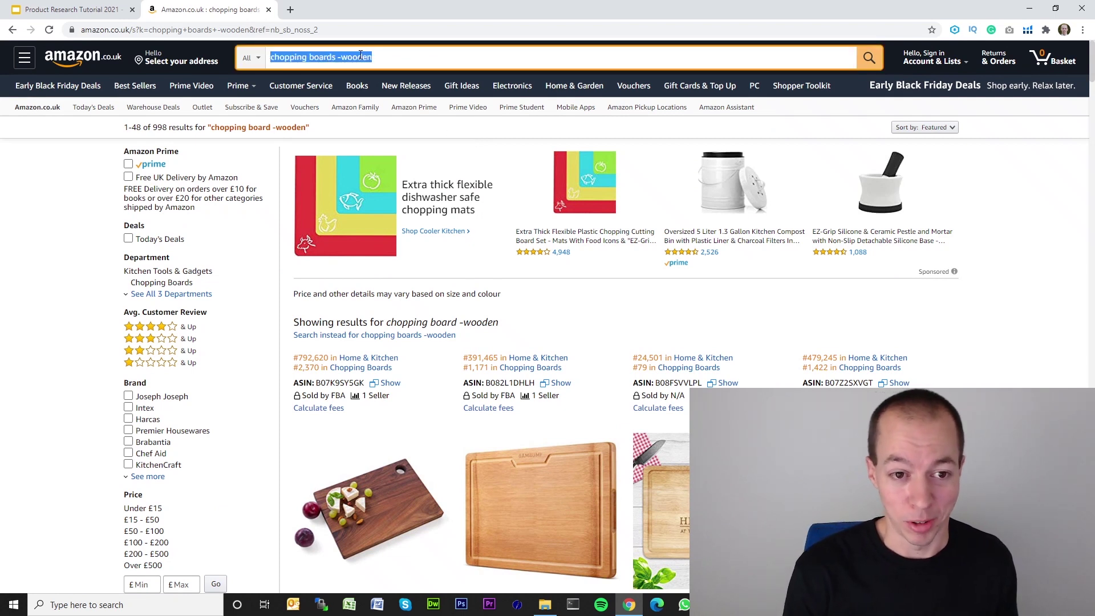
key(End)
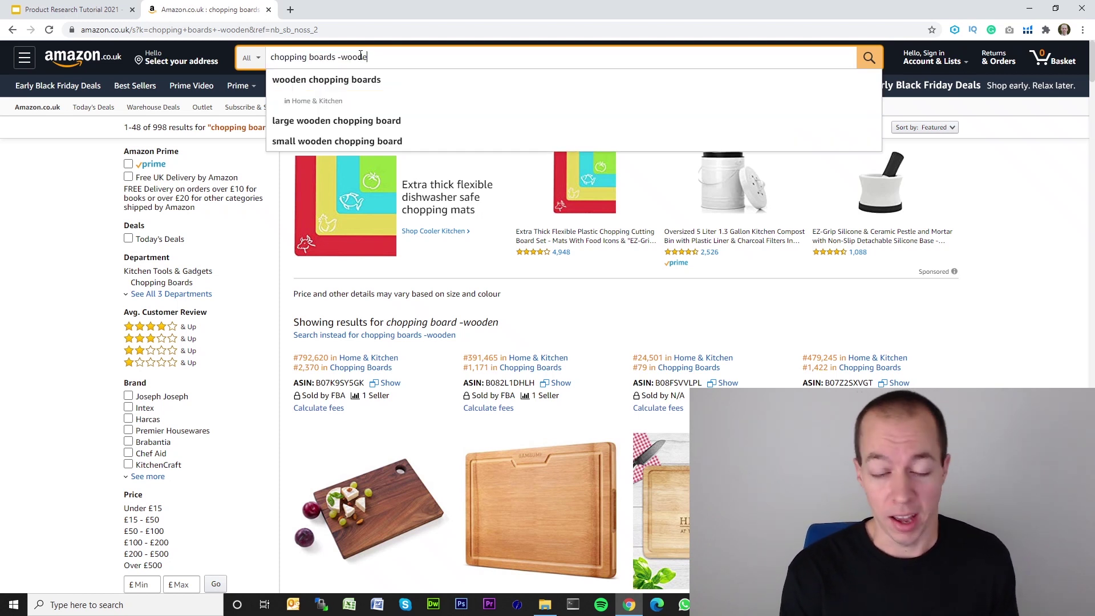
key(BackSpace)
key(BackSpace)
key(BackSpace)
key(BackSpace)
key(BackSpace)
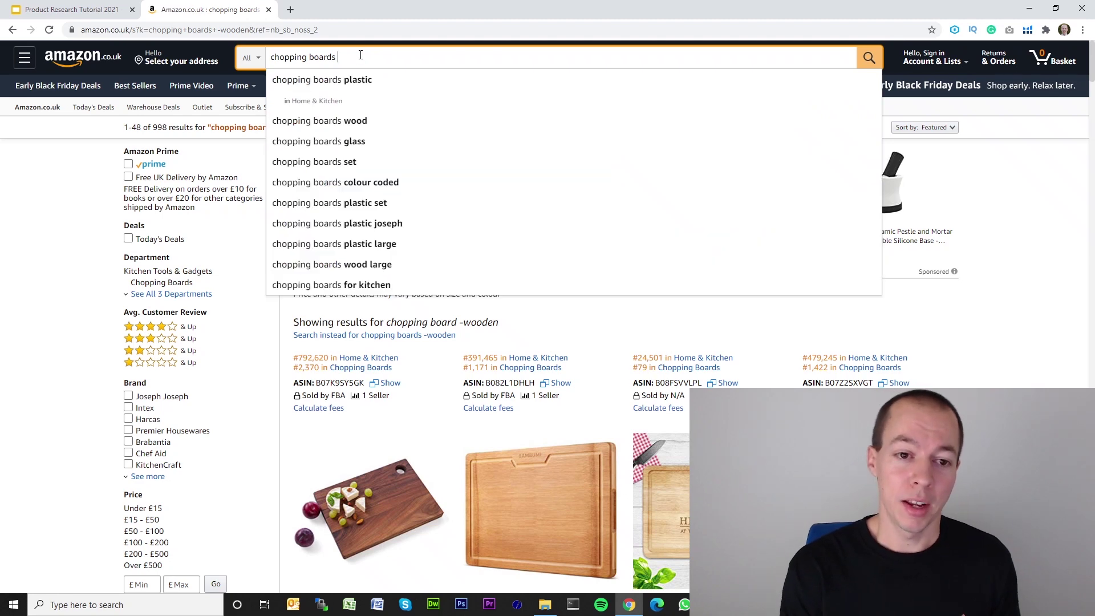
key(ctrl+a)
key(BackSpace)
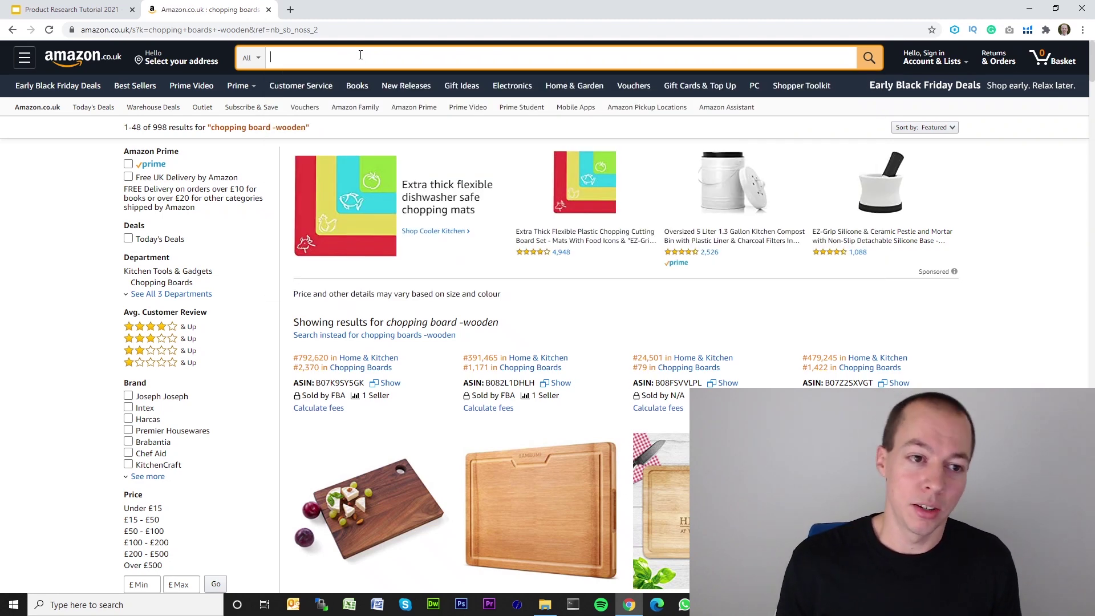
click(79, 55)
click(297, 57)
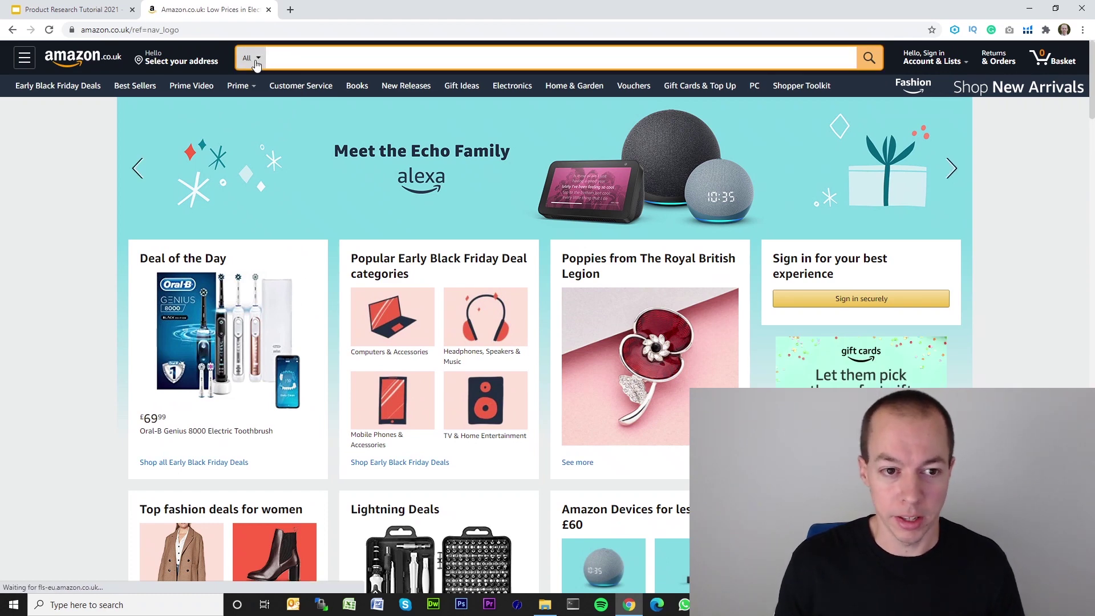
Step: Check the search suggestions across all departments for the single letters c, d and e
click(253, 59)
click(294, 59)
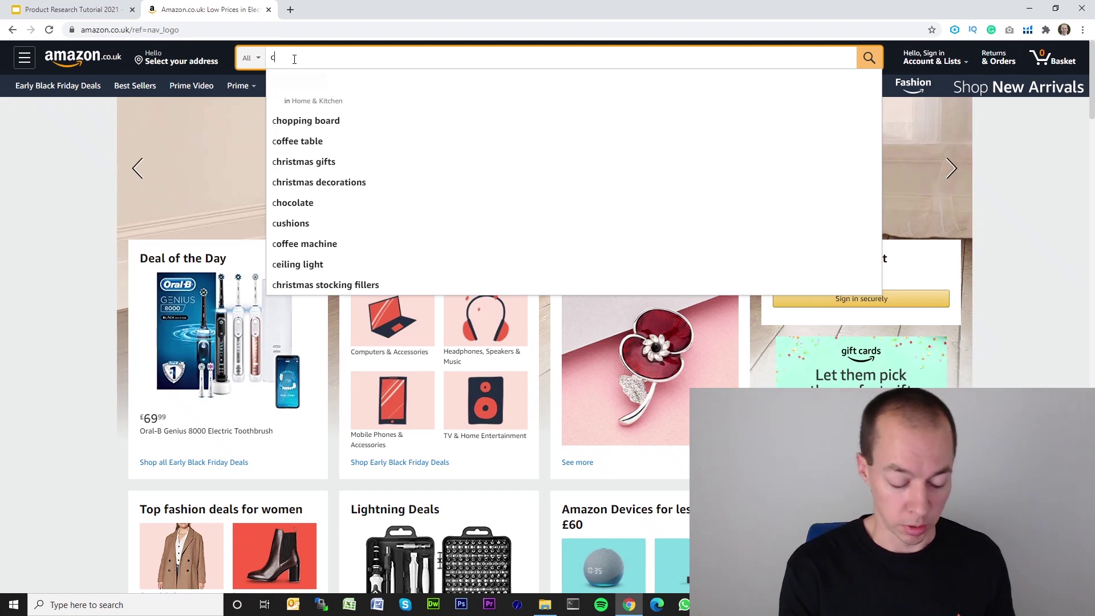
key(BackSpace)
text(d)
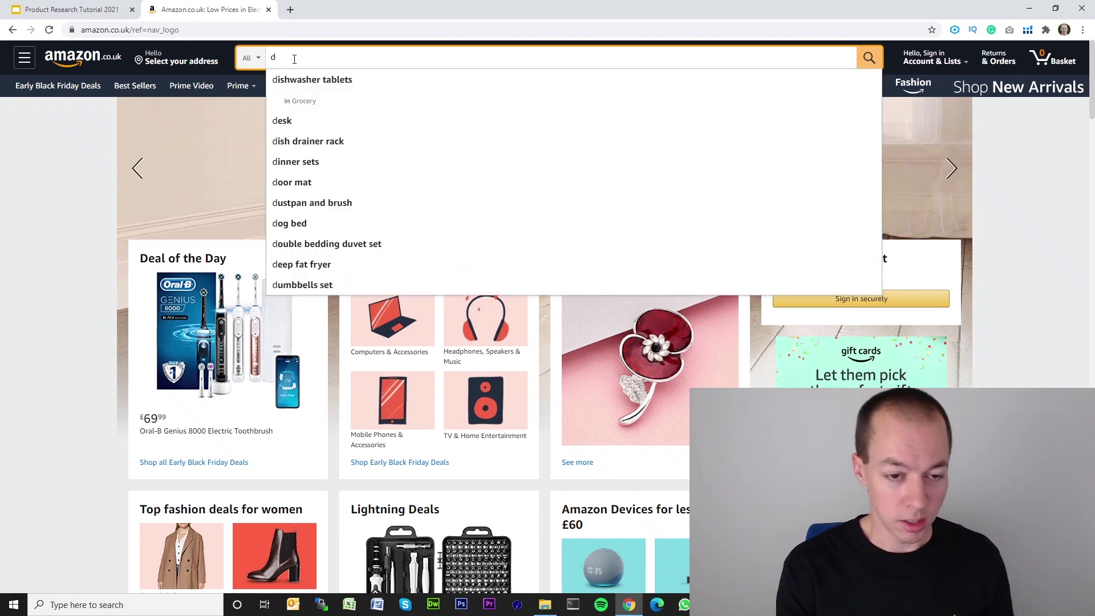
key(BackSpace)
text(e)
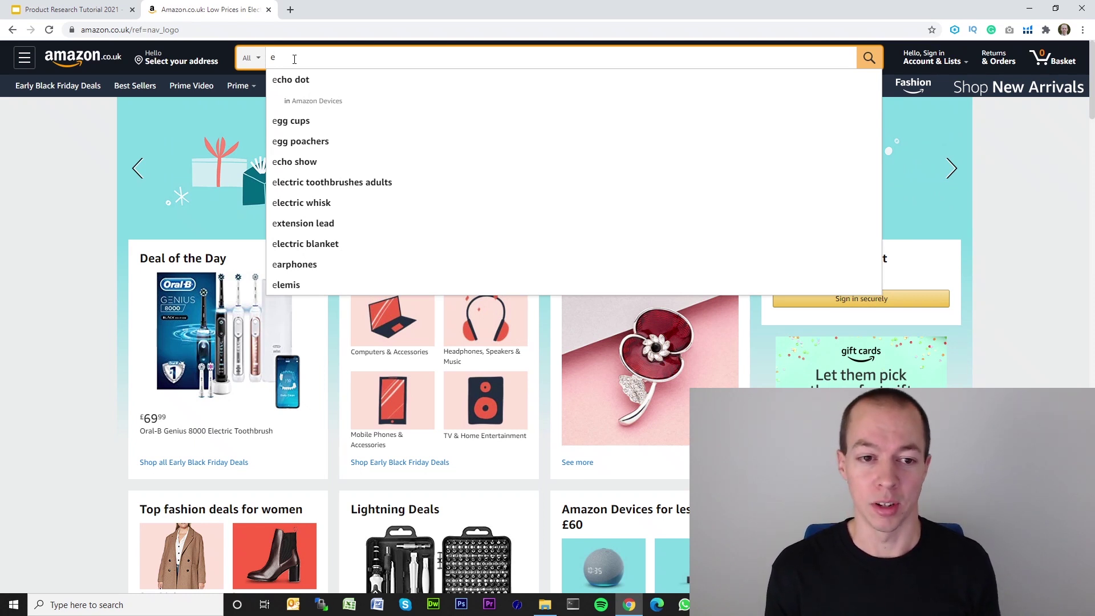
key(BackSpace)
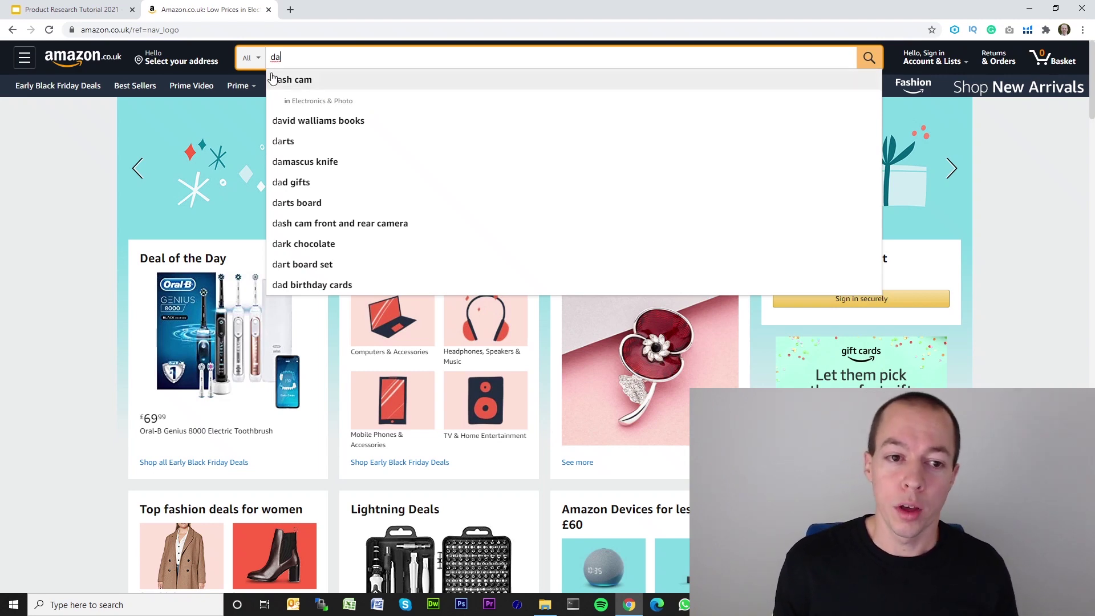
Step: Restrict the product search to the Home & Kitchen department
click(258, 60)
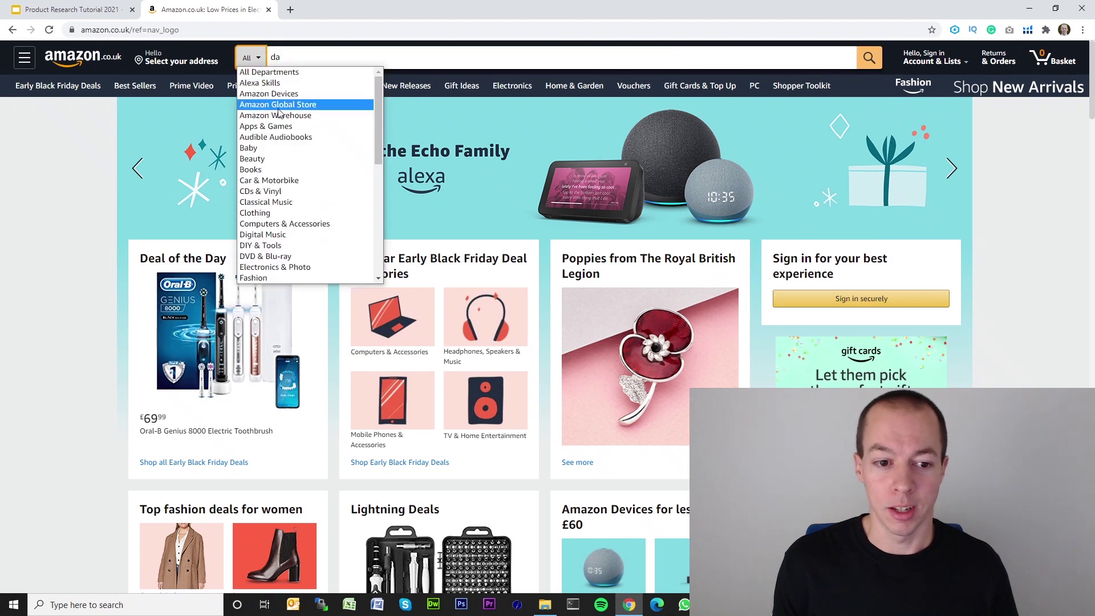
scroll(268, 106, down, 5)
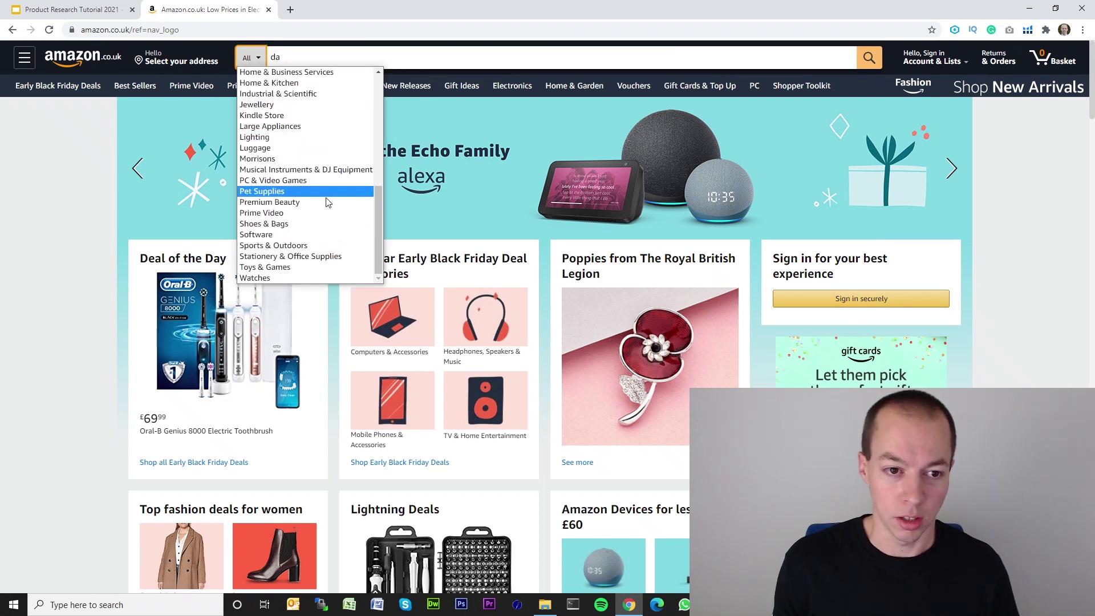
scroll(279, 188, up, 3)
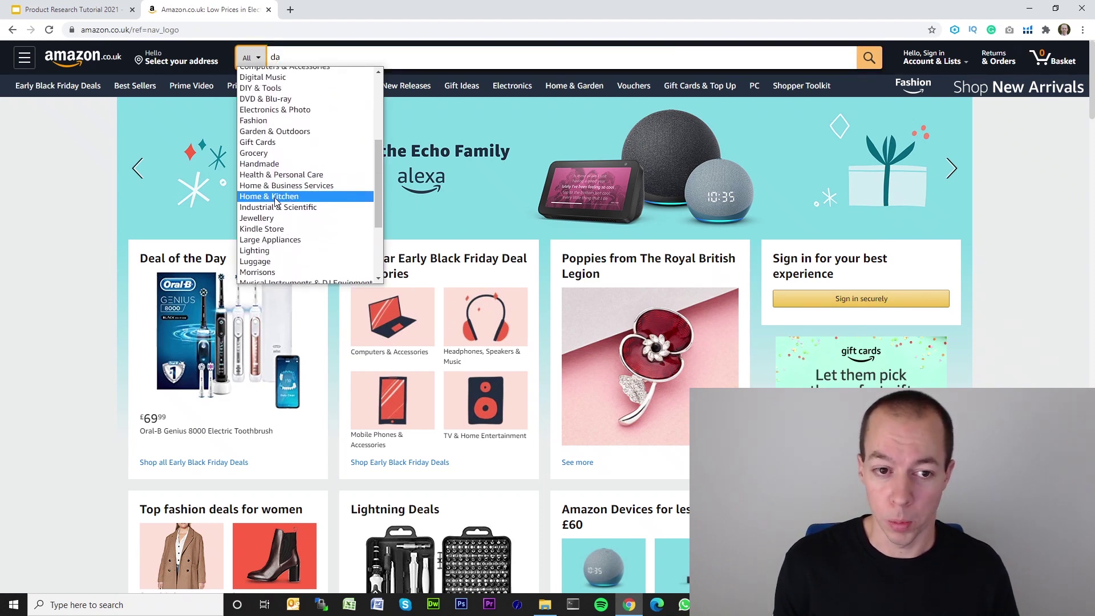
click(276, 196)
Step: Get suggestions for "ab" within the department, choose "abizoe pans" and look through the results
key(BackSpace)
key(BackSpace)
text(ab)
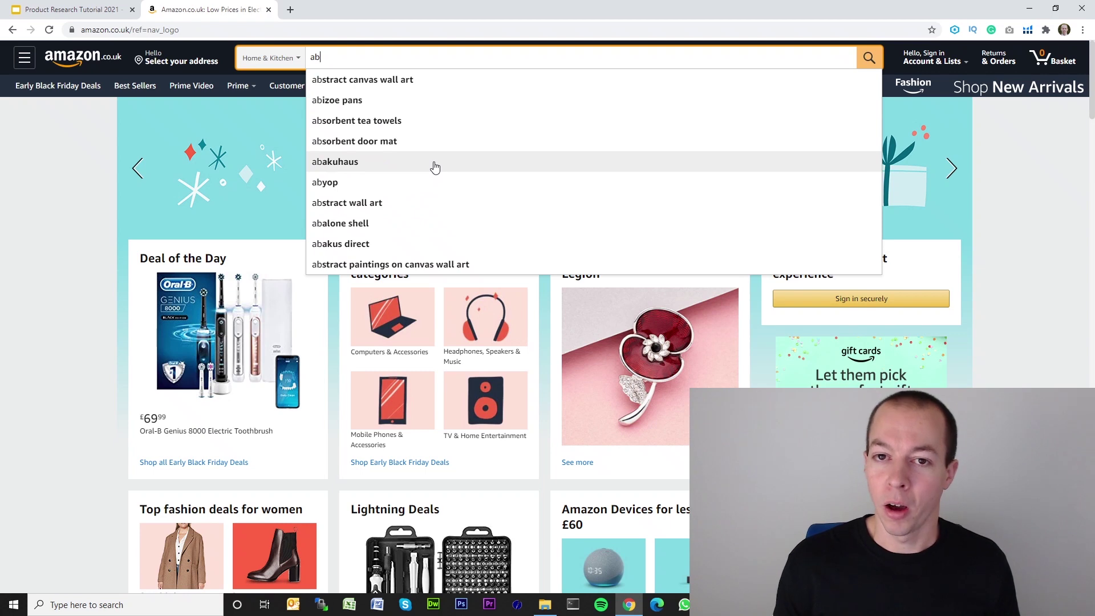
click(322, 101)
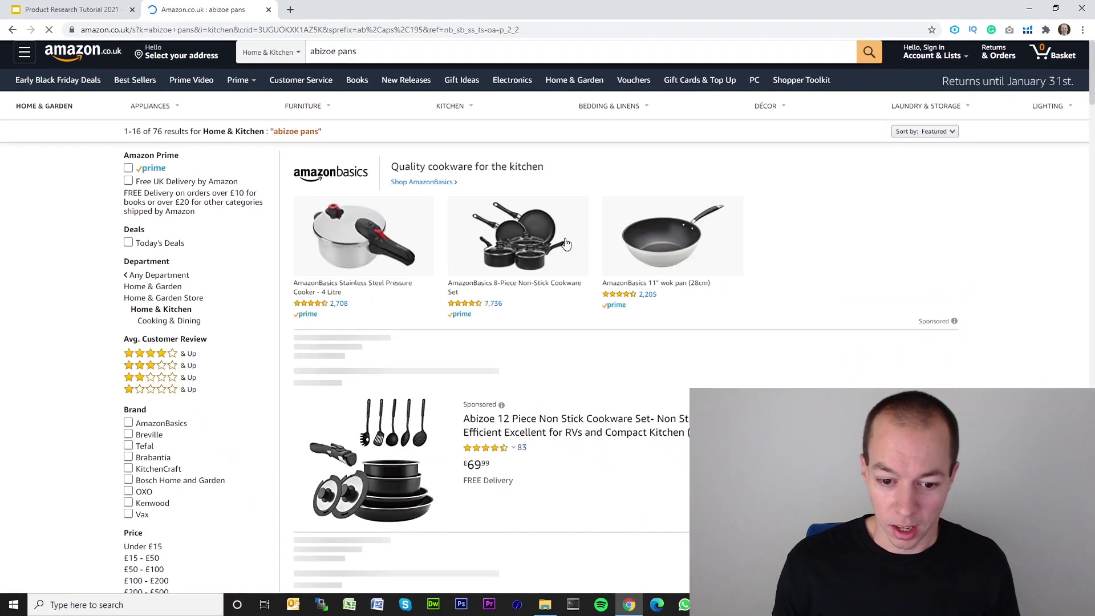
scroll(566, 244, down, 20)
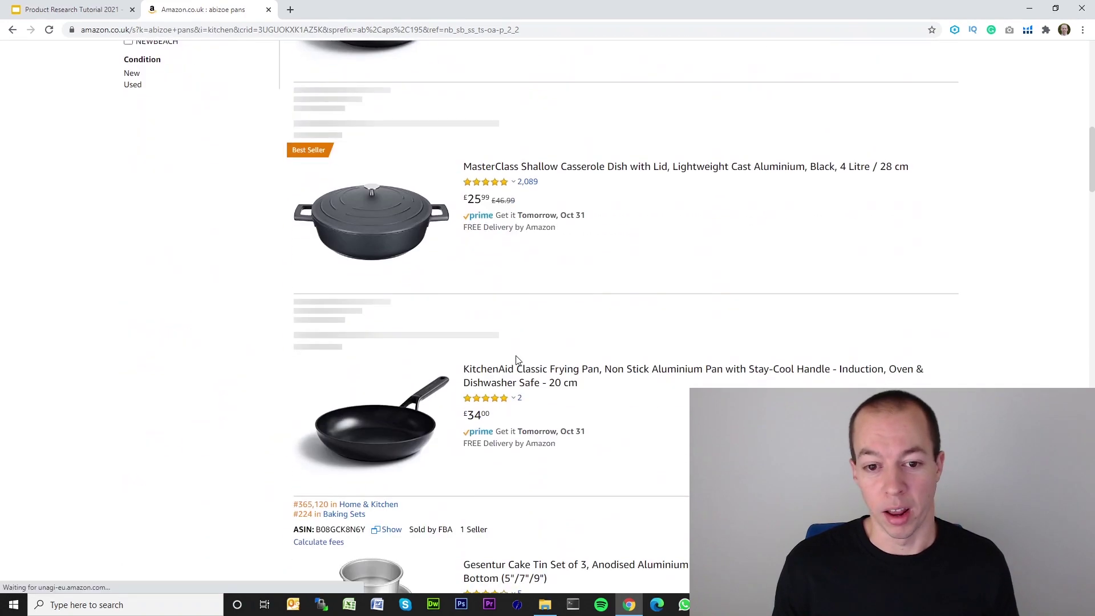
scroll(517, 360, up, 20)
Step: Replace the query with "ab", choose the suggestion "abstract rug" and look through the listed products
click(335, 57)
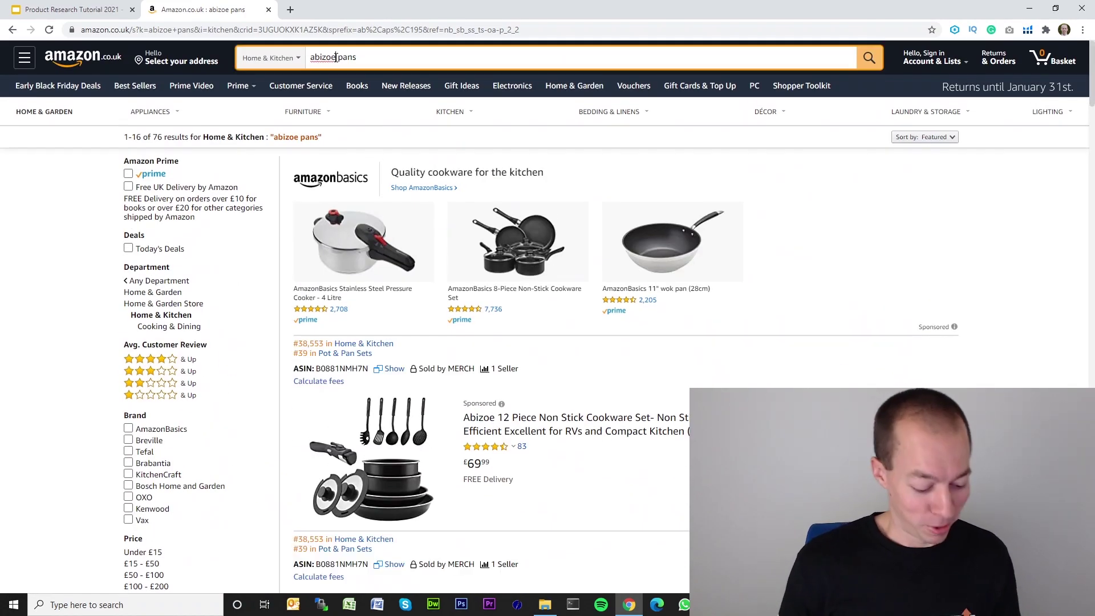
key(ctrl+a)
key(BackSpace)
text(a)
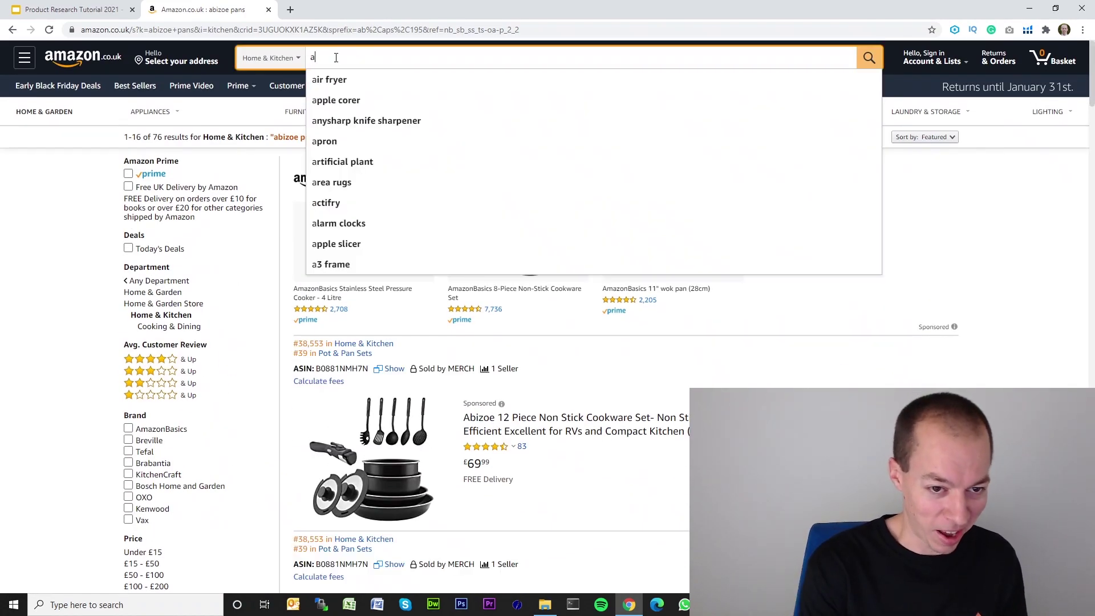
text(b)
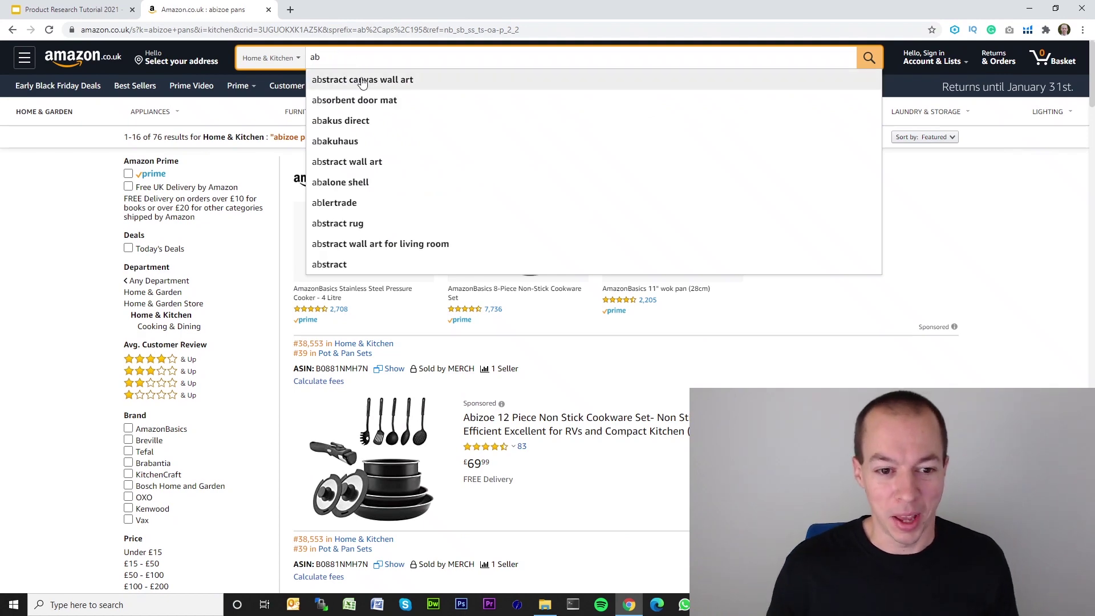
click(359, 225)
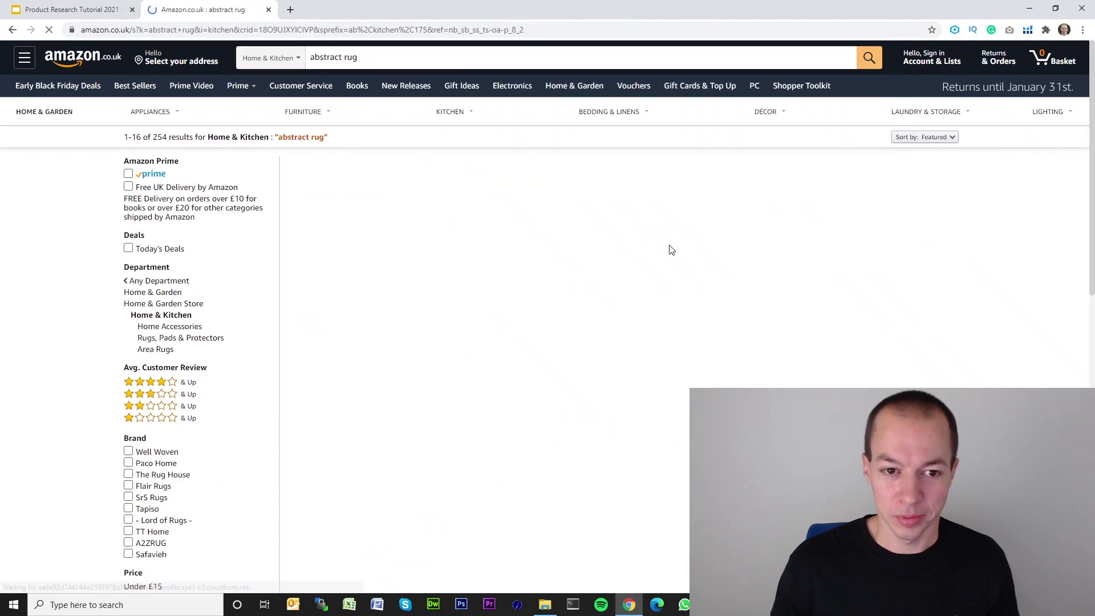
scroll(751, 281, down, 9)
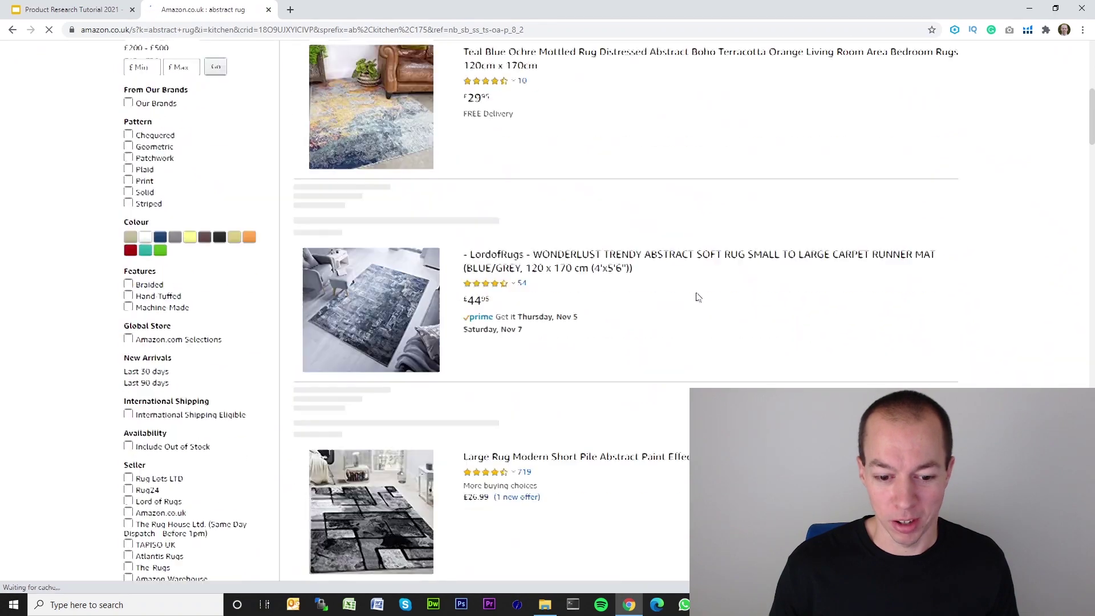
scroll(640, 288, down, 2)
scroll(607, 313, up, 10)
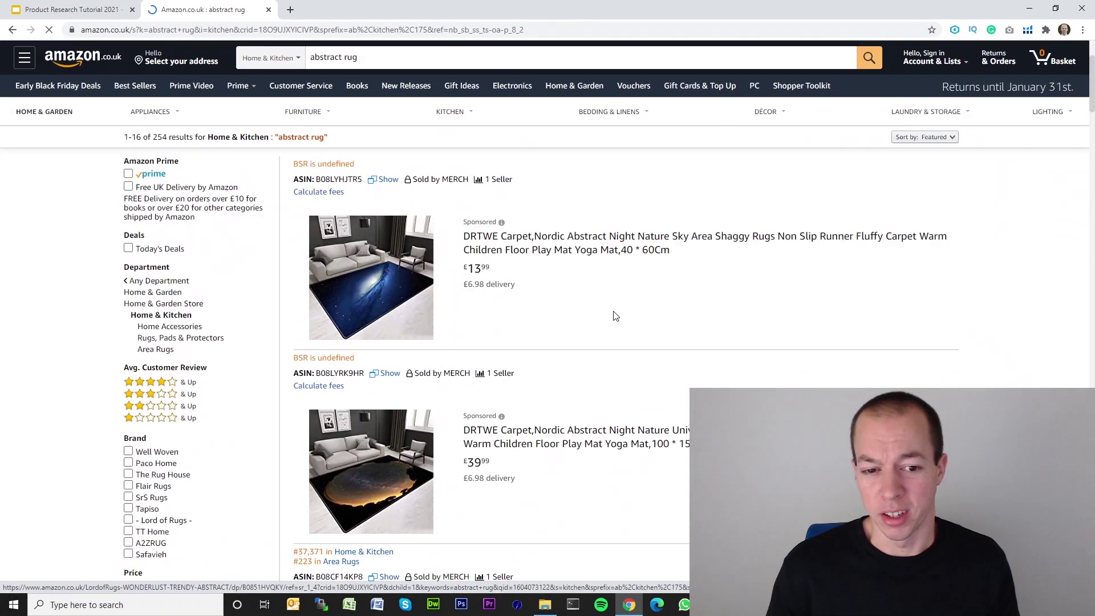
Step: Replace the query with "cleaning", choose the suggestion "cleaning caddy" and look through the listed products
click(386, 57)
key(BackSpace)
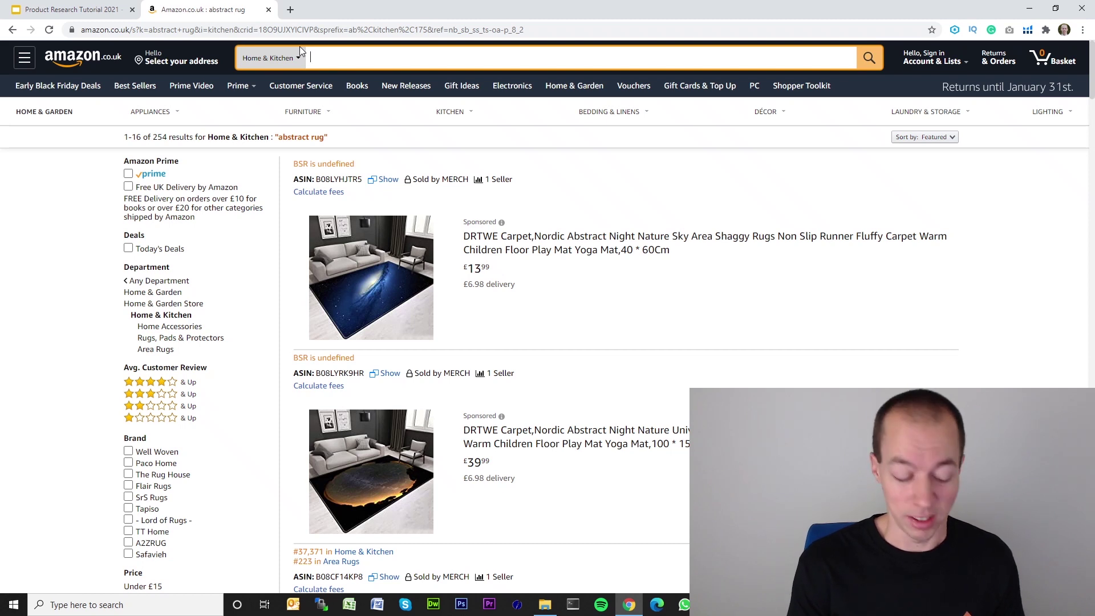
text(cleaning)
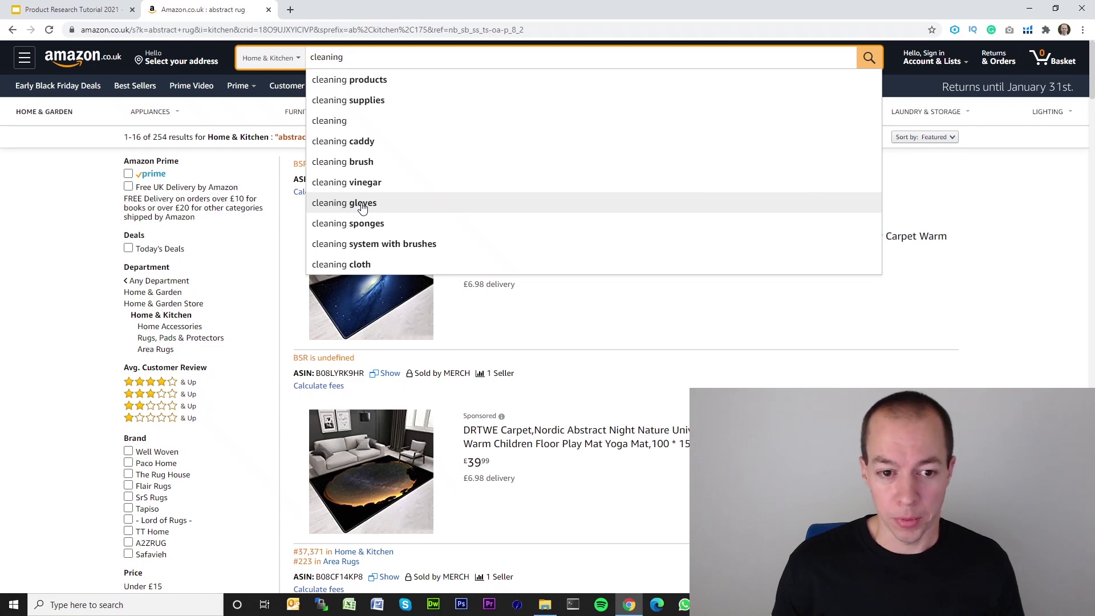
click(358, 146)
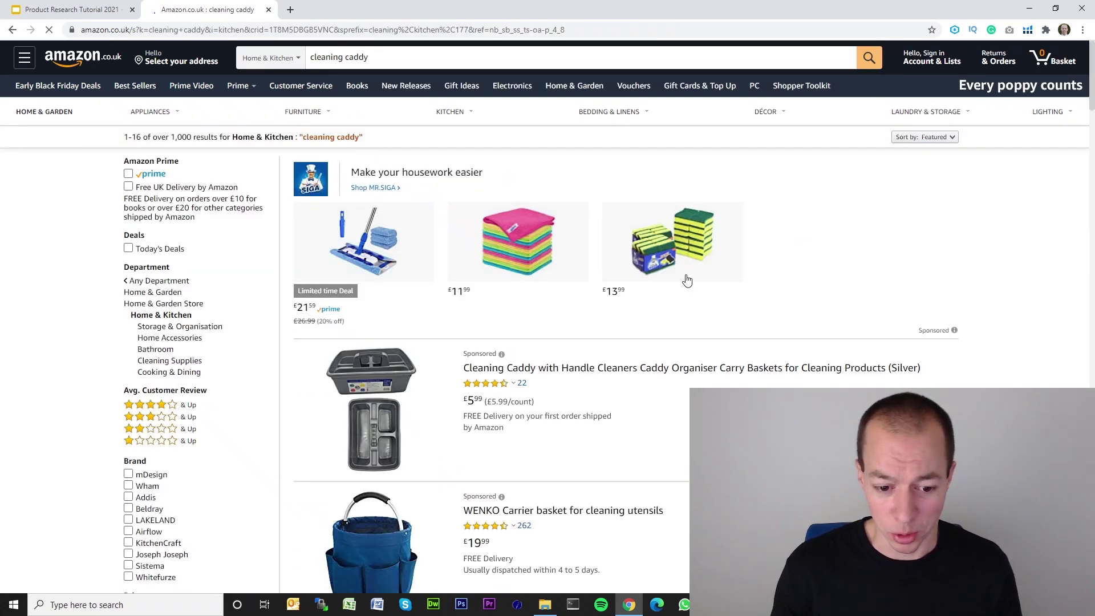
scroll(685, 285, down, 3)
scroll(687, 282, down, 8)
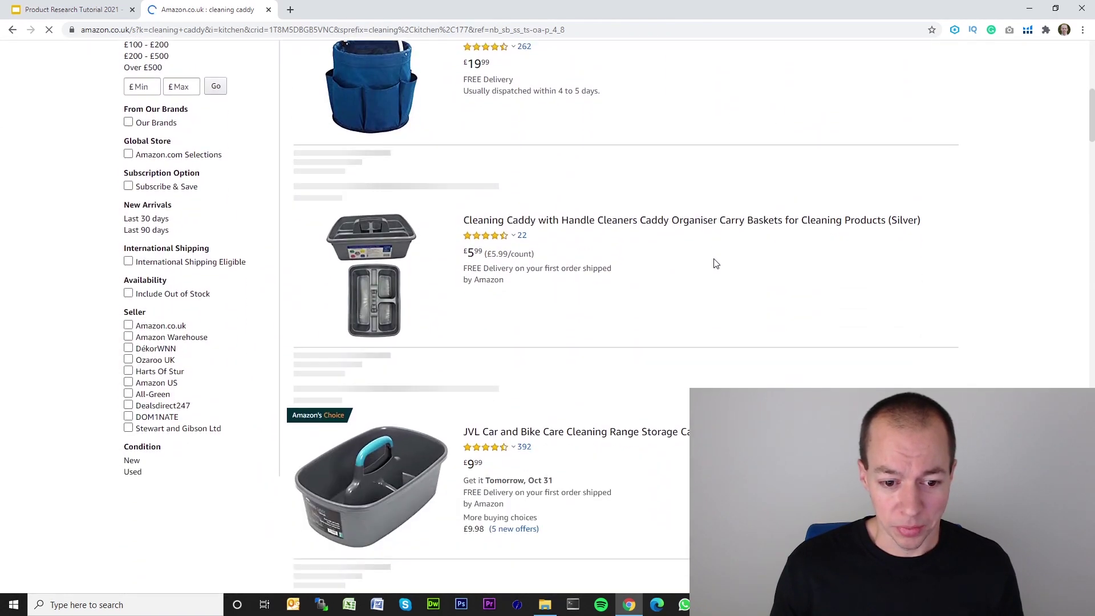
scroll(734, 272, down, 5)
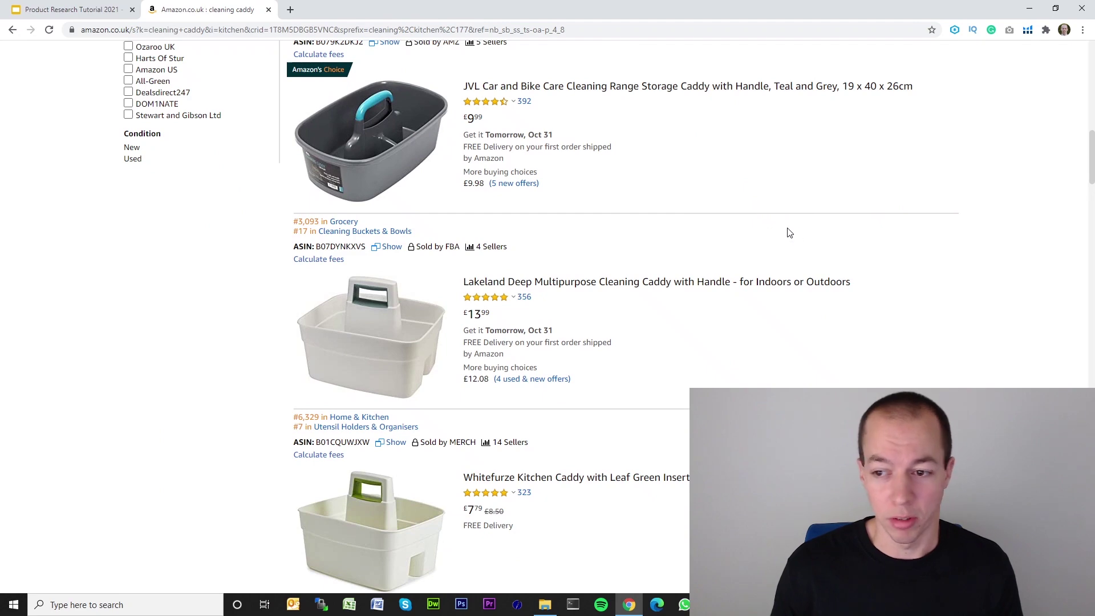
scroll(1092, 171, down, 4)
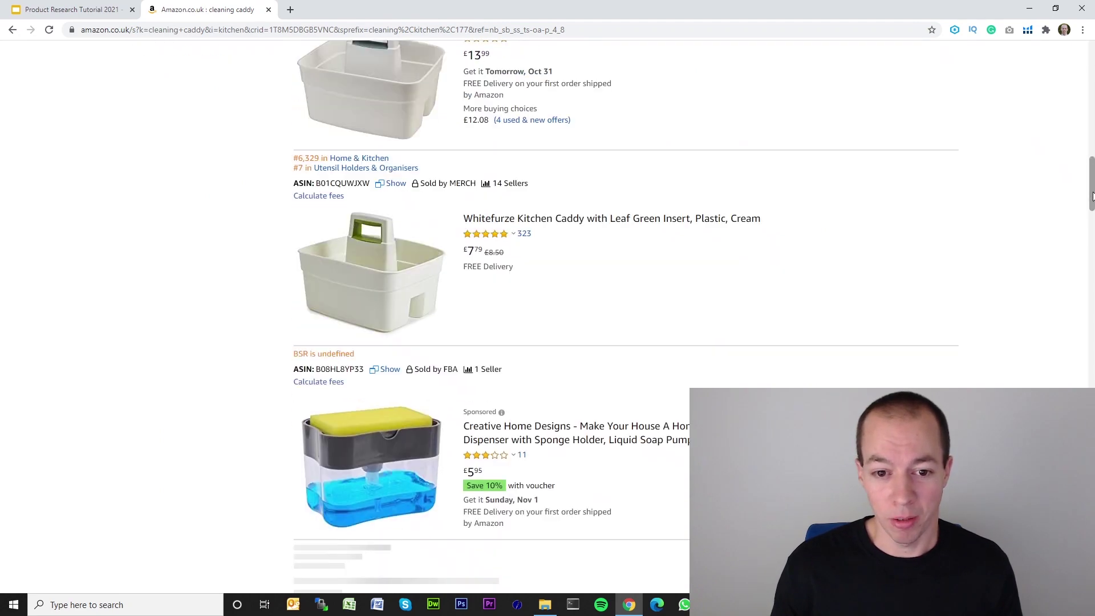
scroll(1091, 160, up, 15)
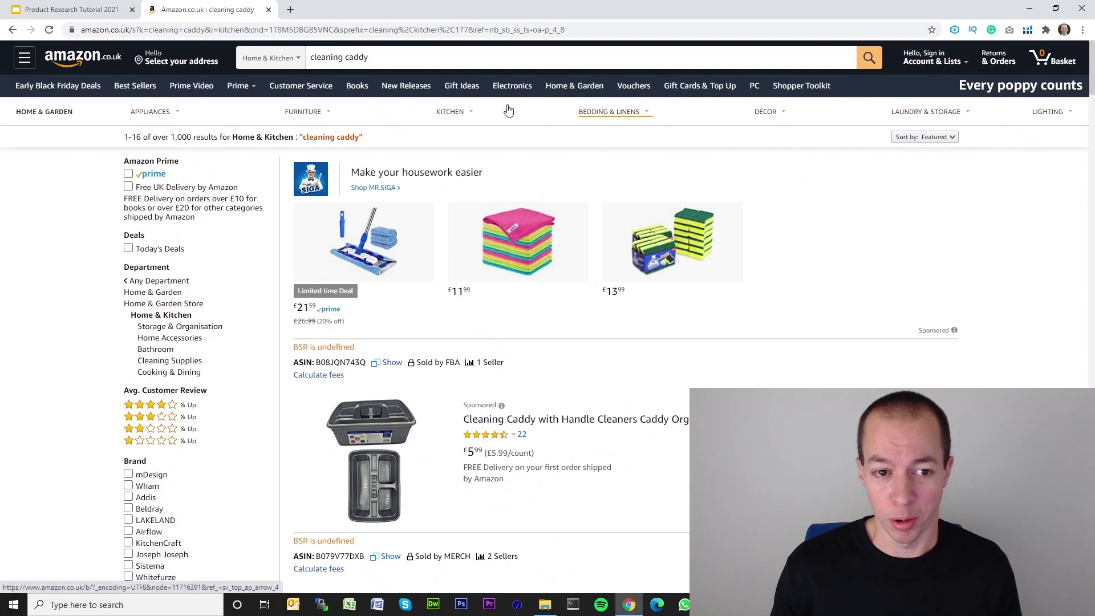
Step: Switch to the Product Research Tutorial 2021 presentation in the browser
click(388, 54)
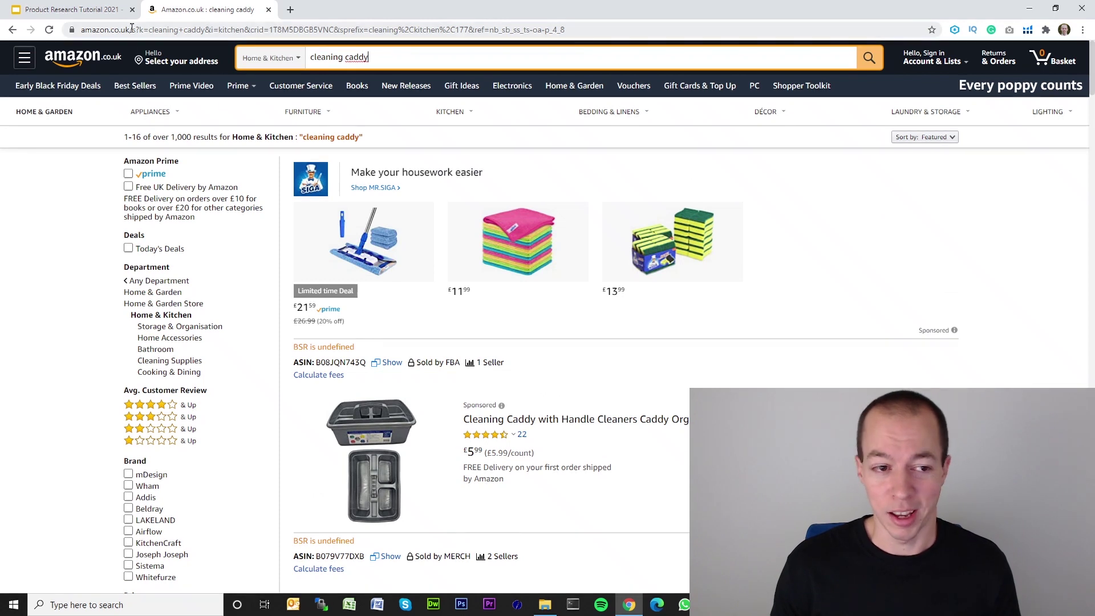
click(94, 4)
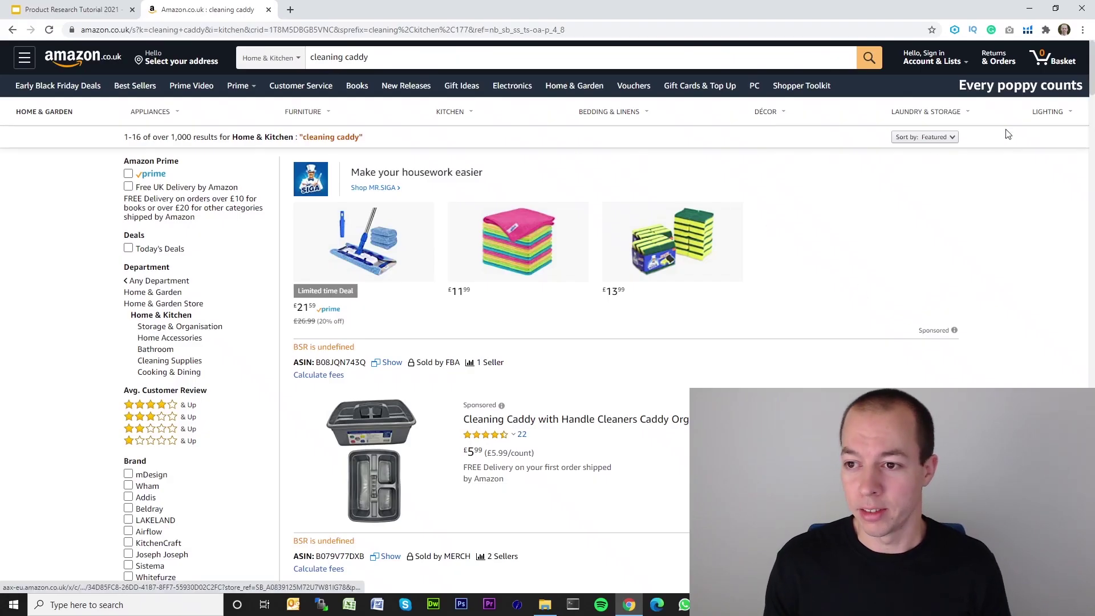
Step: Run the Helium 10 Xray product research on the cleaning caddy results and open the Cleaning Caddy Kitchen Products listing
click(1027, 31)
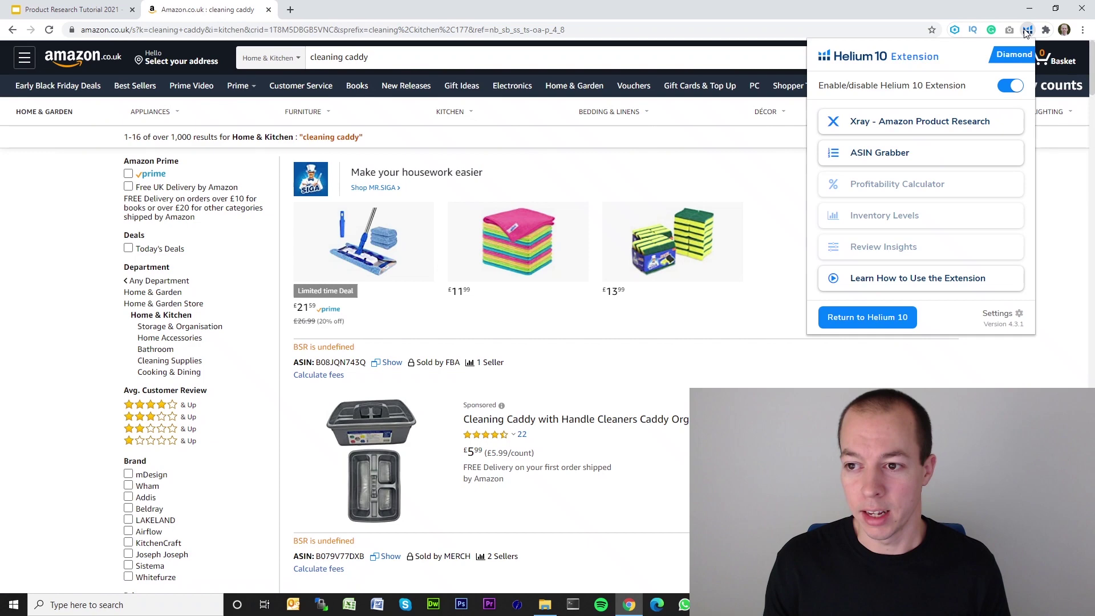
click(904, 123)
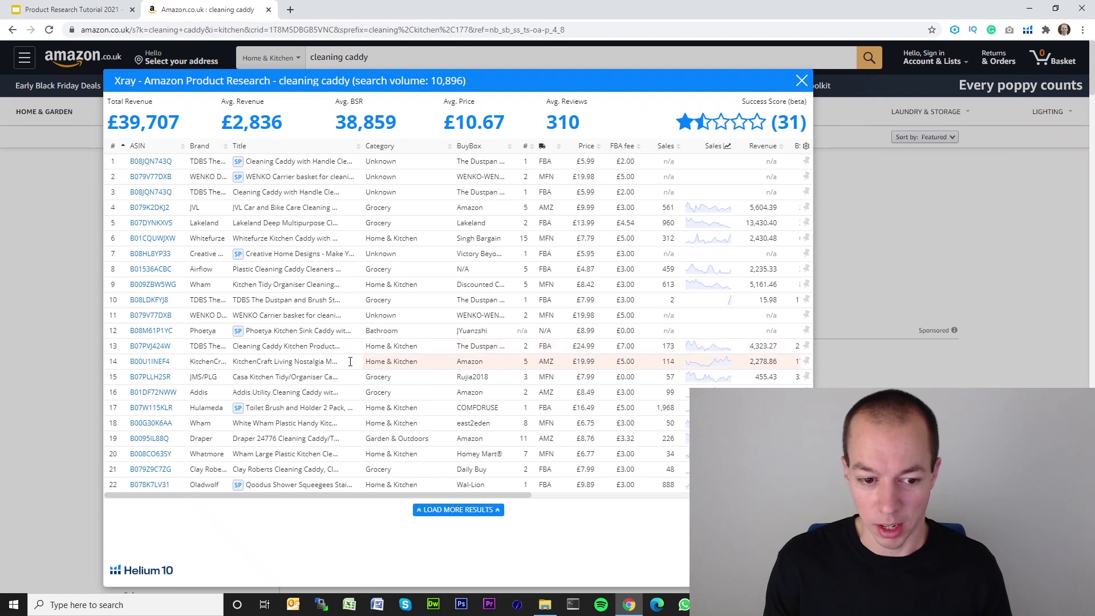
mouse_move(146, 353)
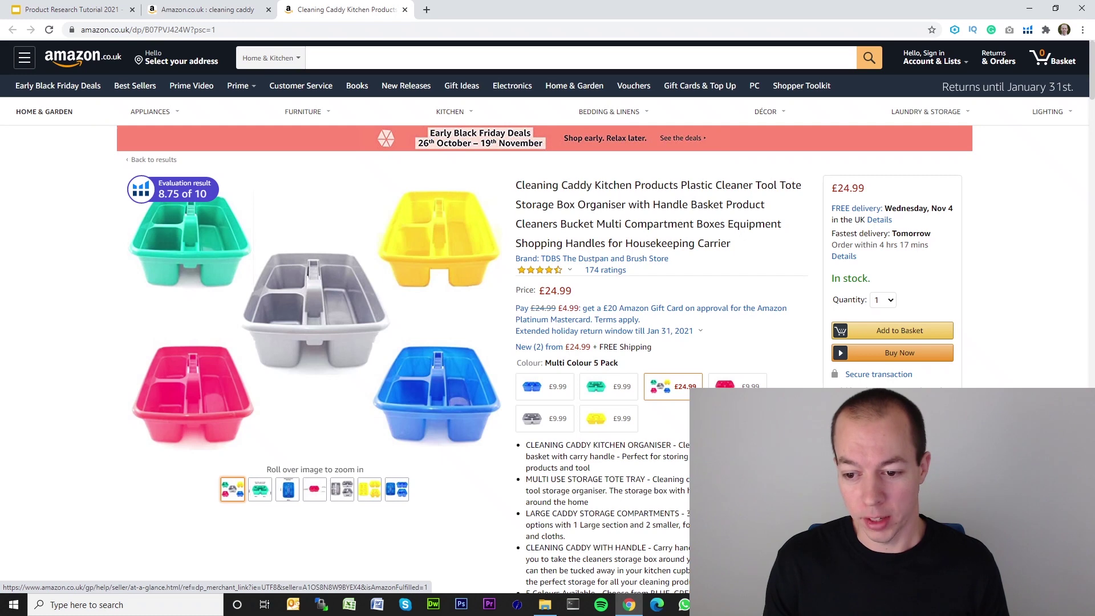
Step: Open the profile of the listing's seller, The Dustpan and Brush Store, and show all of the store's products
click(890, 394)
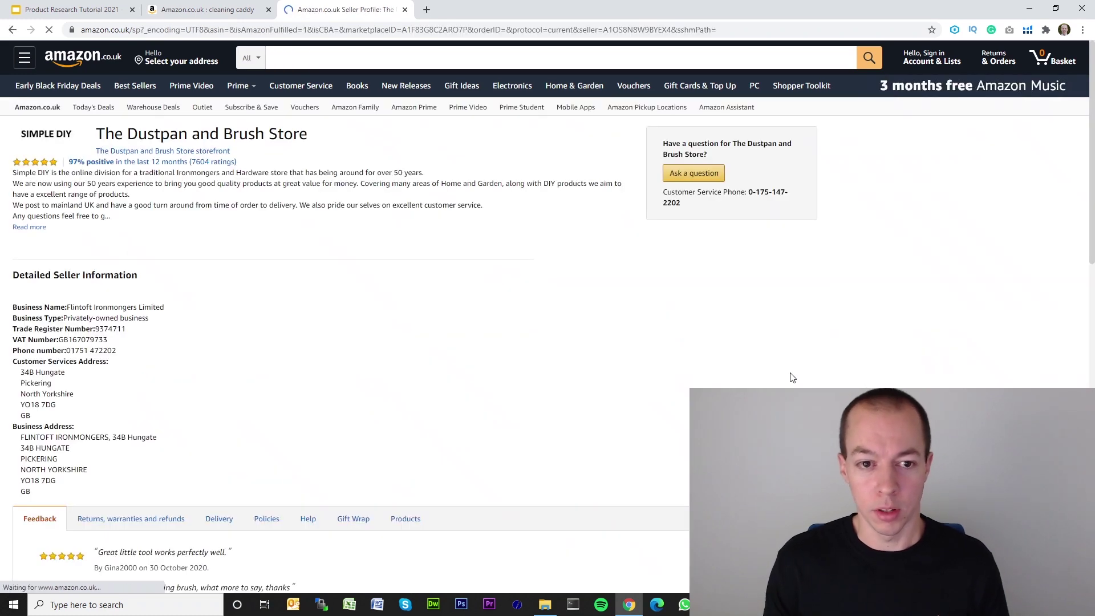
scroll(572, 390, down, 6)
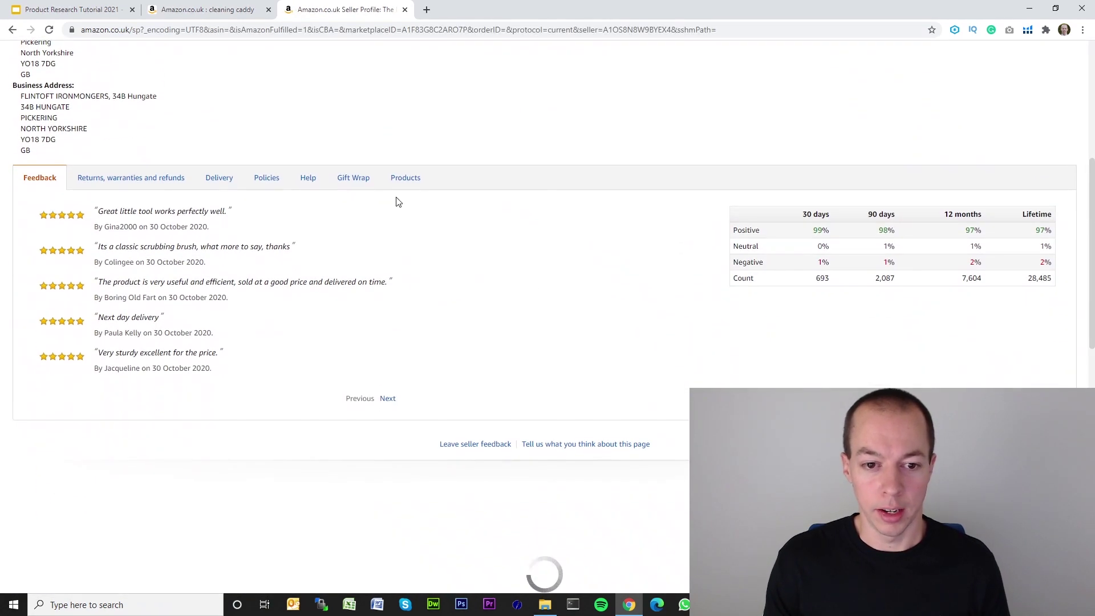
click(401, 181)
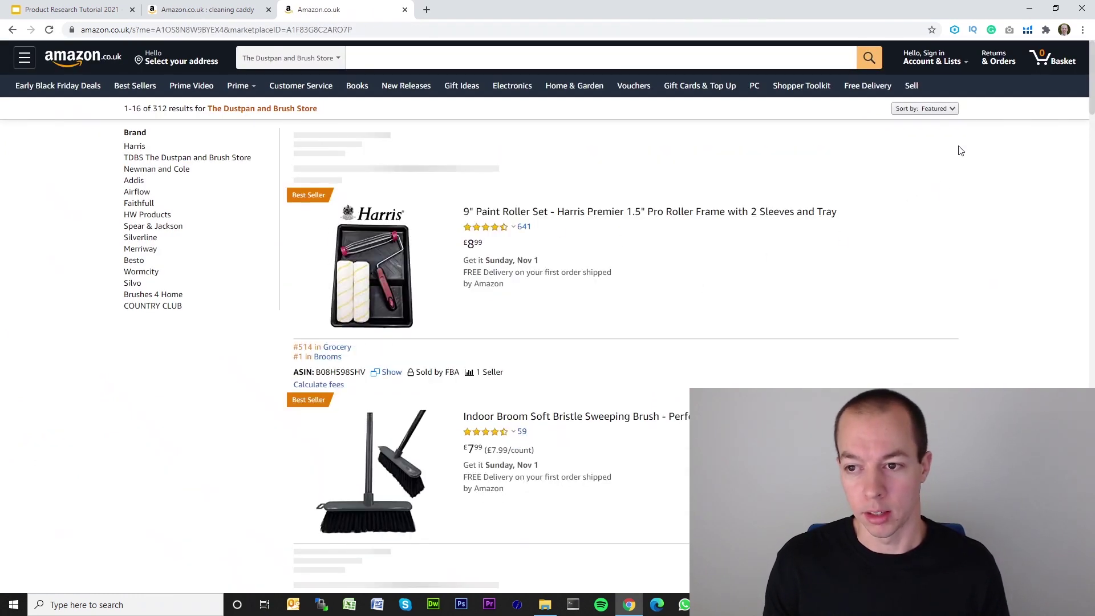
Step: Run the Helium 10 Xray product research on the store's products and preview individual items in the table
click(1028, 31)
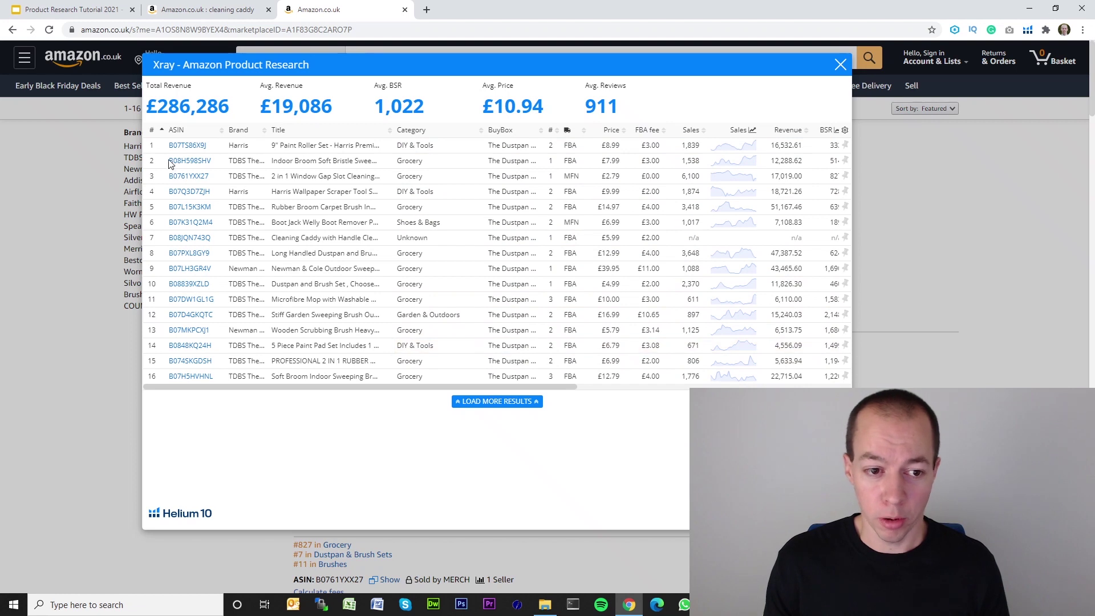
mouse_move(180, 152)
mouse_move(184, 177)
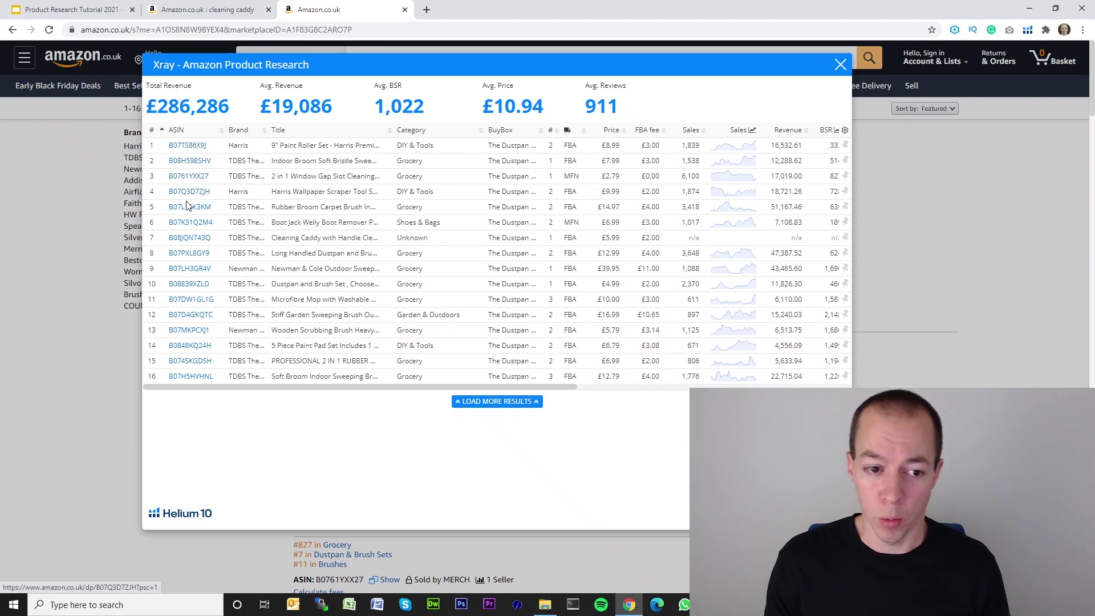
mouse_move(187, 209)
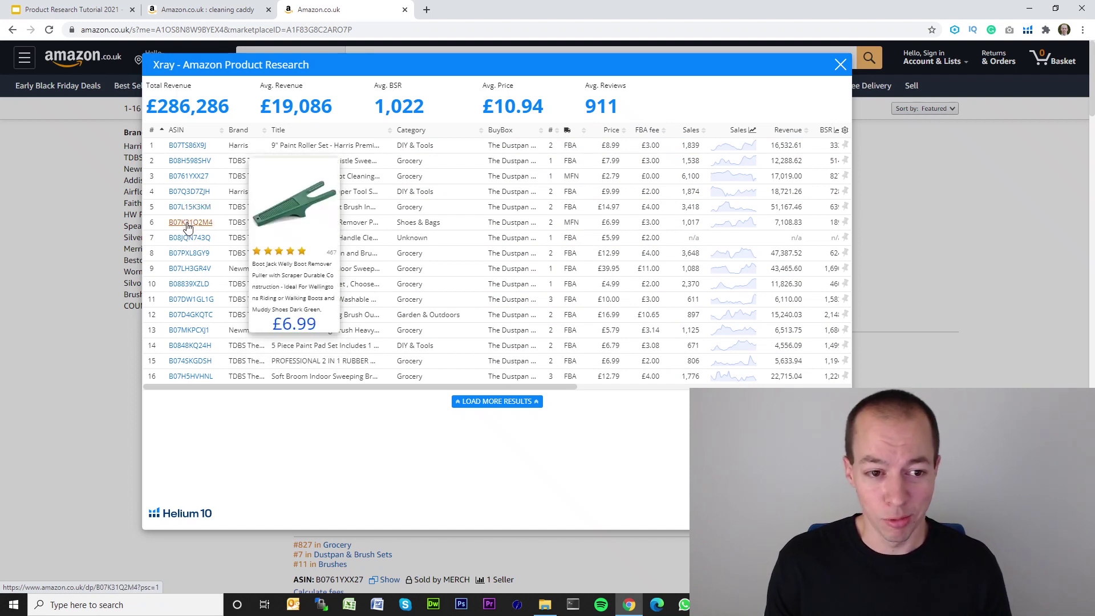
Step: Open the Boot Jack Welly Boot Remover listing from the Xray table and look over its details
click(188, 224)
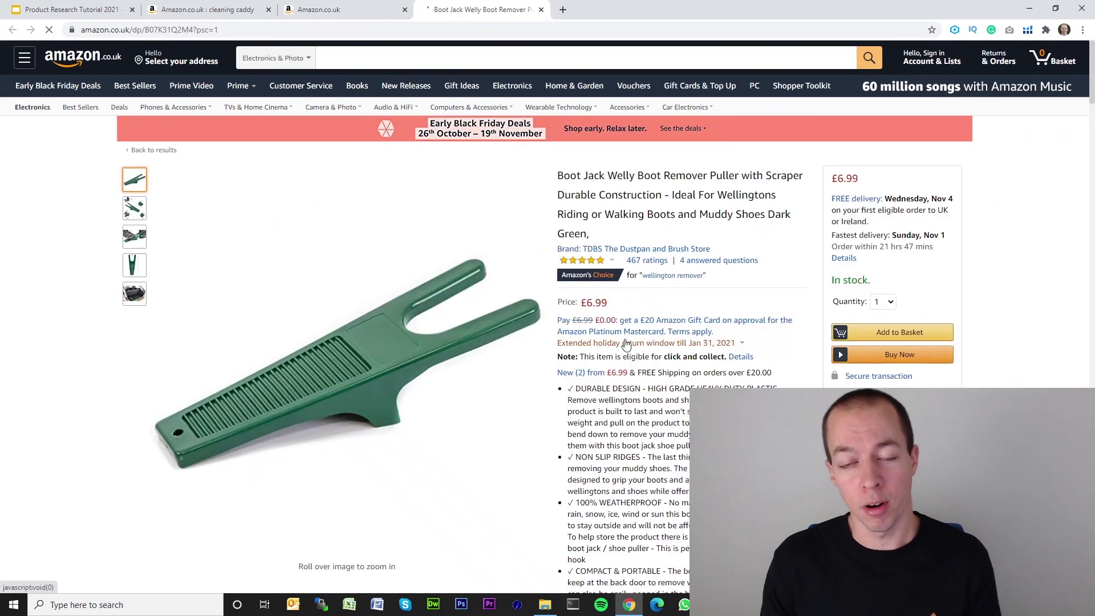
click(625, 343)
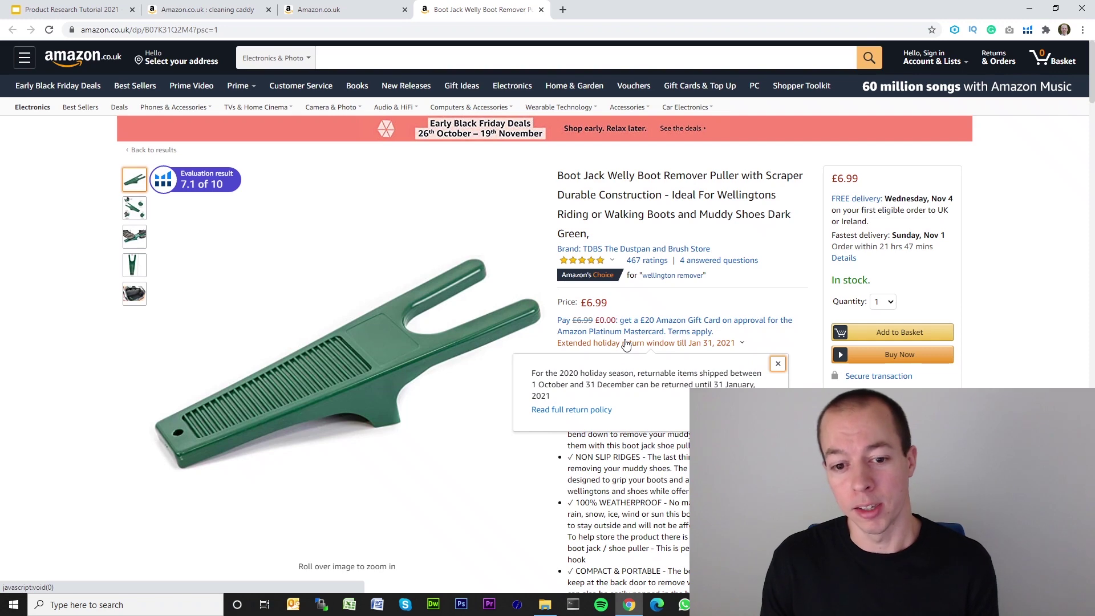
click(687, 492)
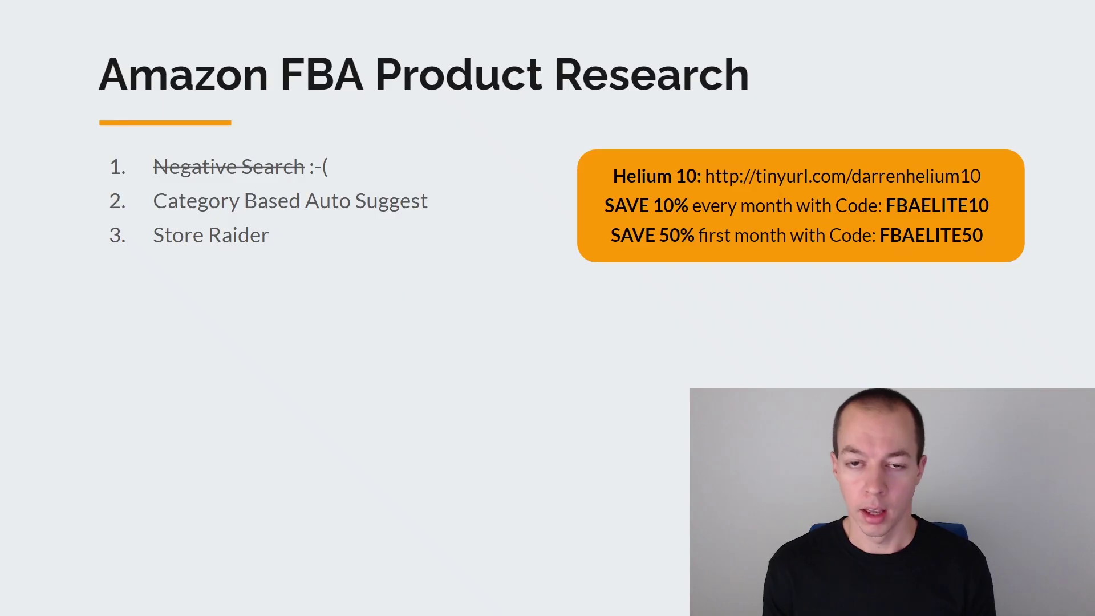
Step: Advance the Amazon FBA Product Research slides and view the time periods available in the Amazon order history
key(Right)
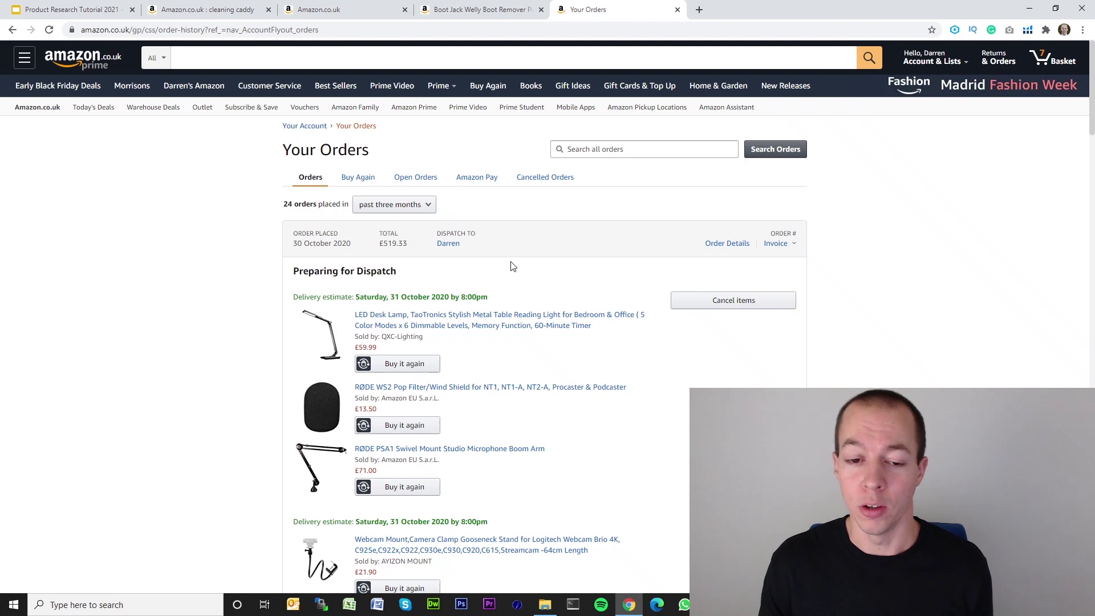
click(426, 206)
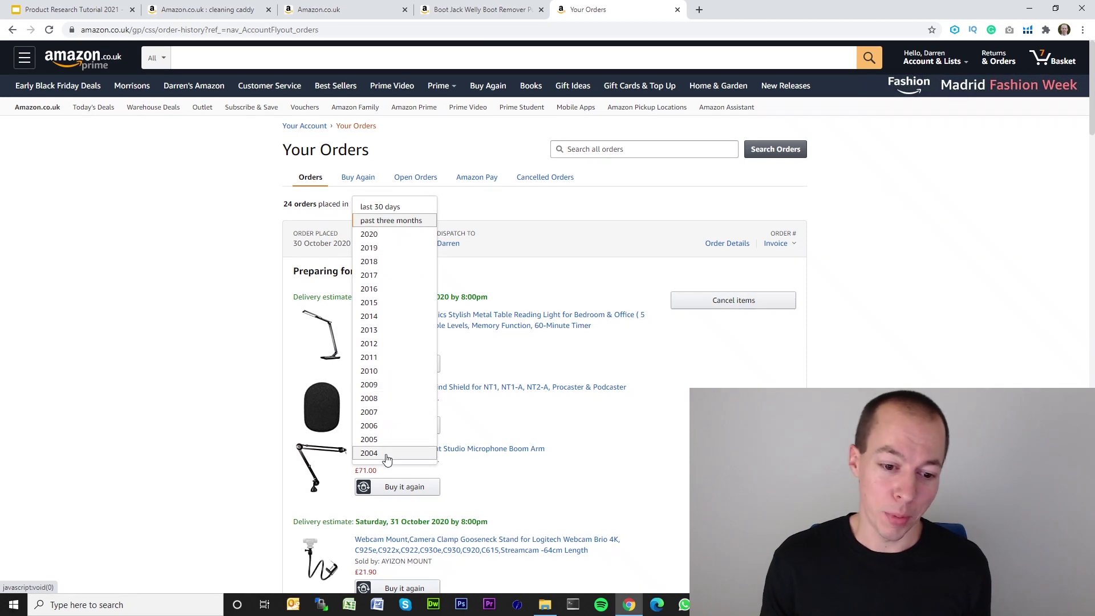
click(899, 224)
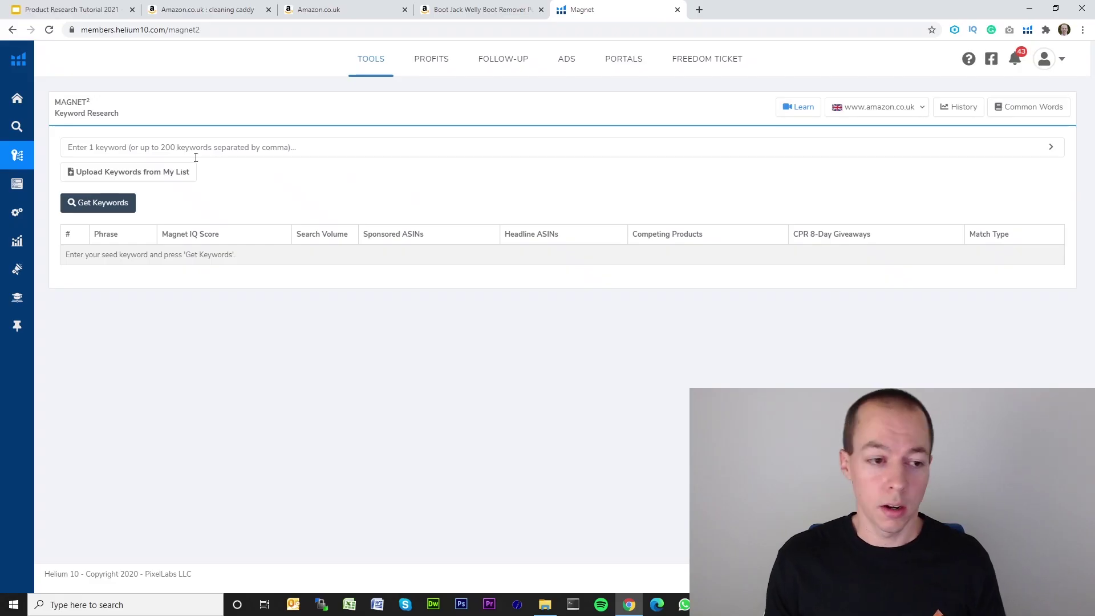
mouse_move(14, 165)
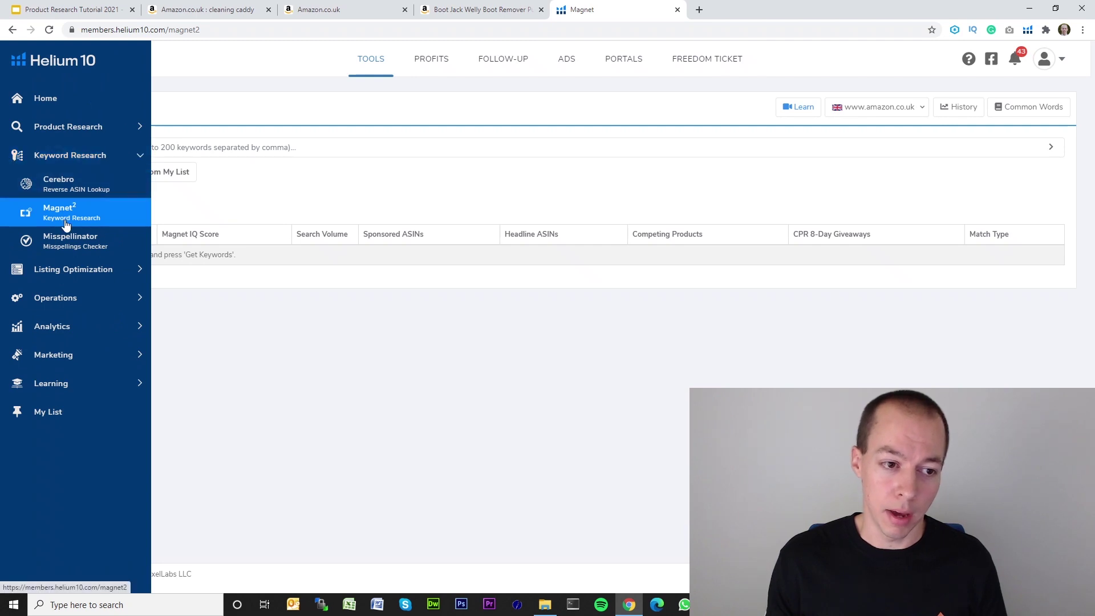
click(158, 147)
text(cleaning caddy)
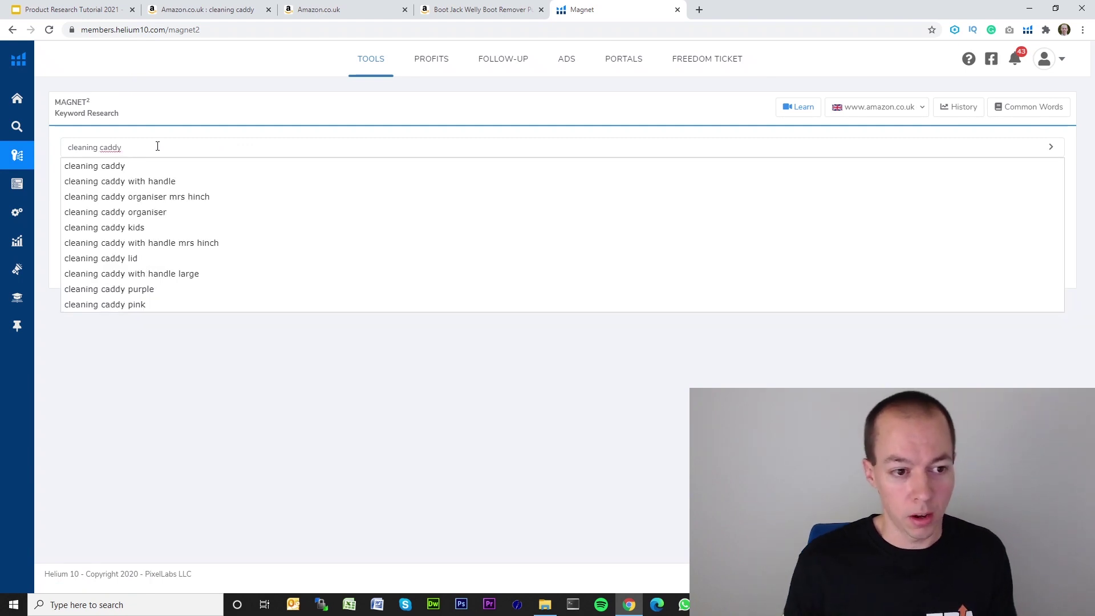
key(Escape)
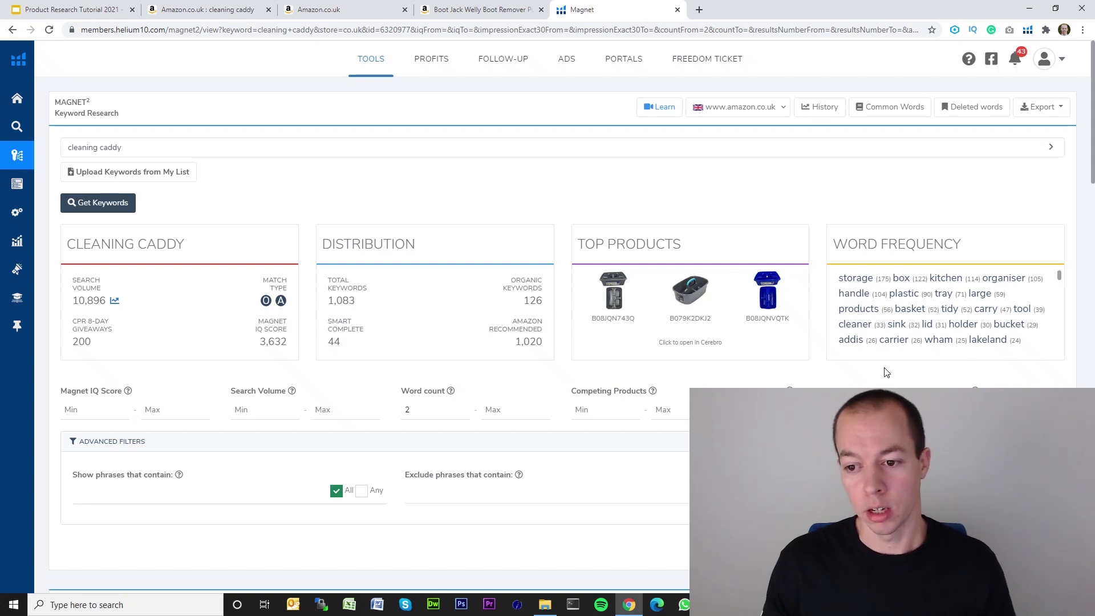
Step: Filter the Magnet results to phrases containing the frequent word "box" and review the keyword list
click(901, 279)
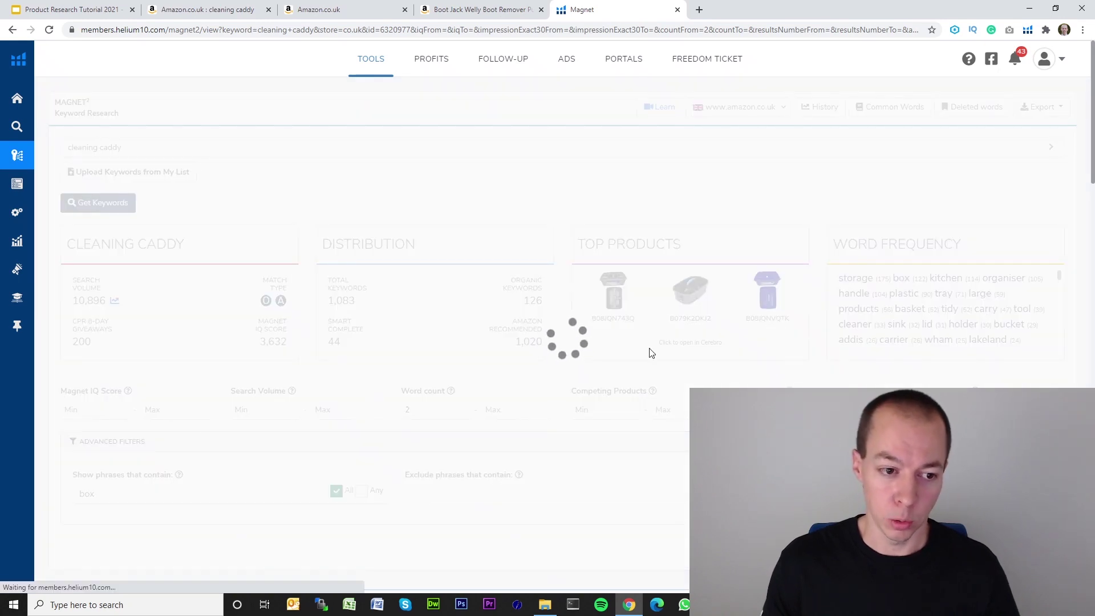
scroll(314, 437, down, 7)
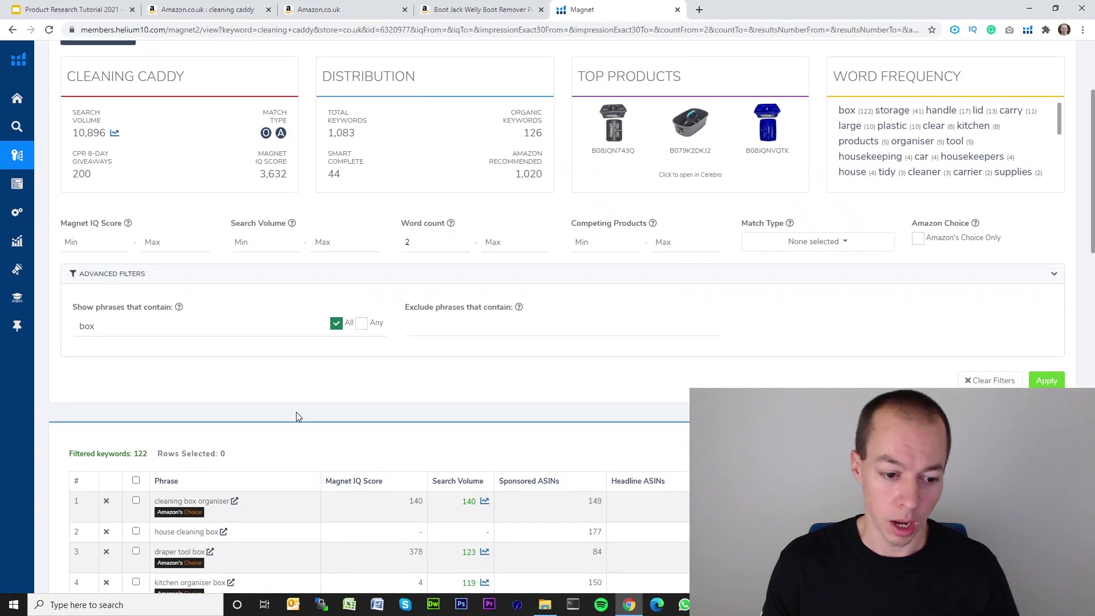
scroll(302, 374, down, 2)
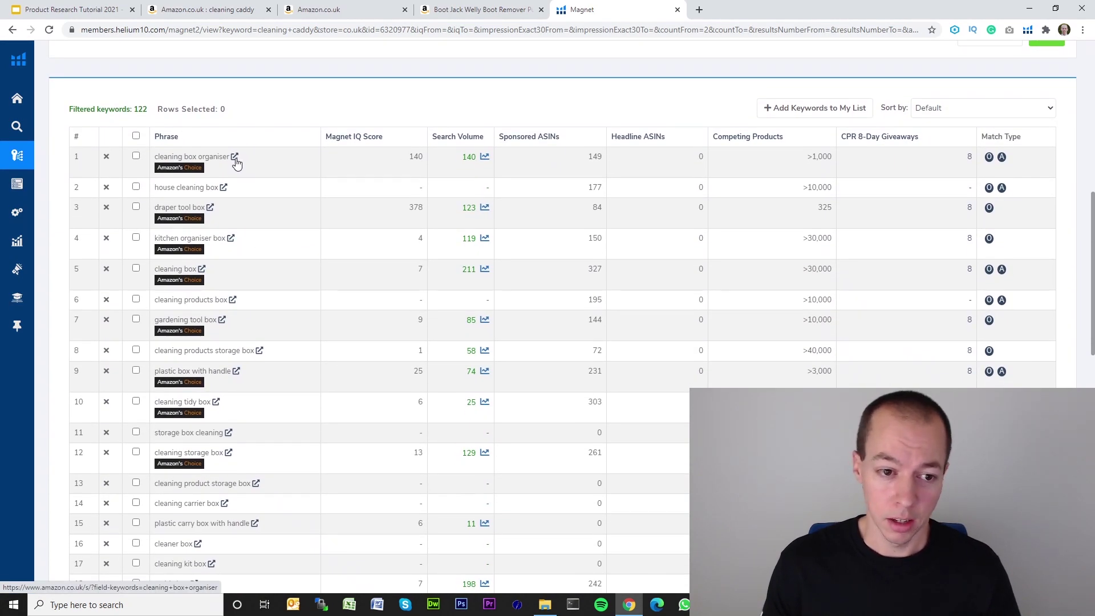
Step: Open the Amazon results for the phrase "cleaning box organiser", look through the products and return to Magnet
click(235, 158)
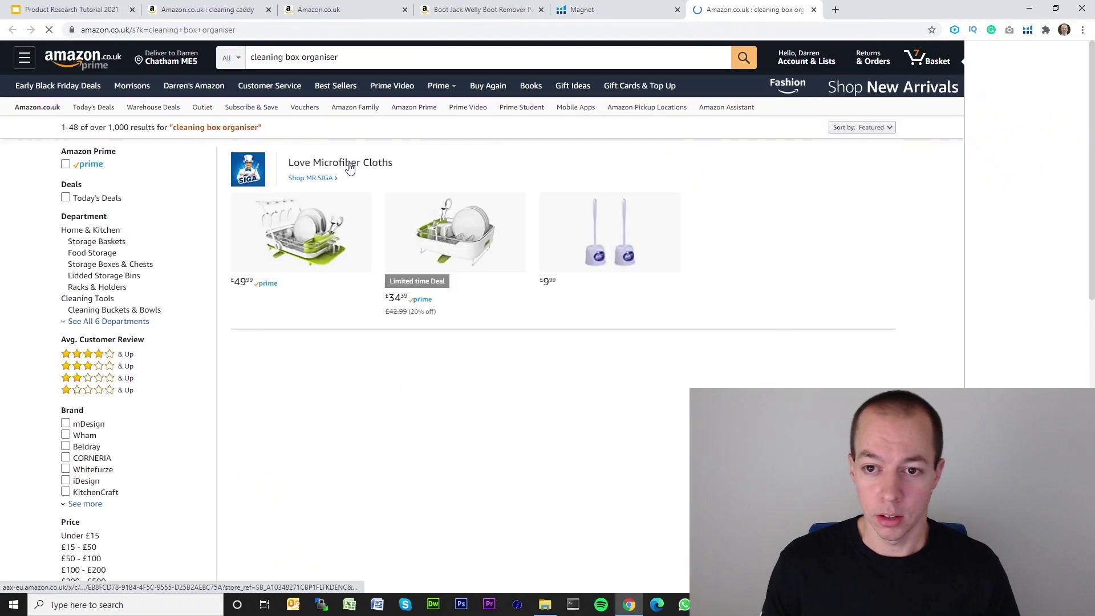
scroll(736, 214, down, 7)
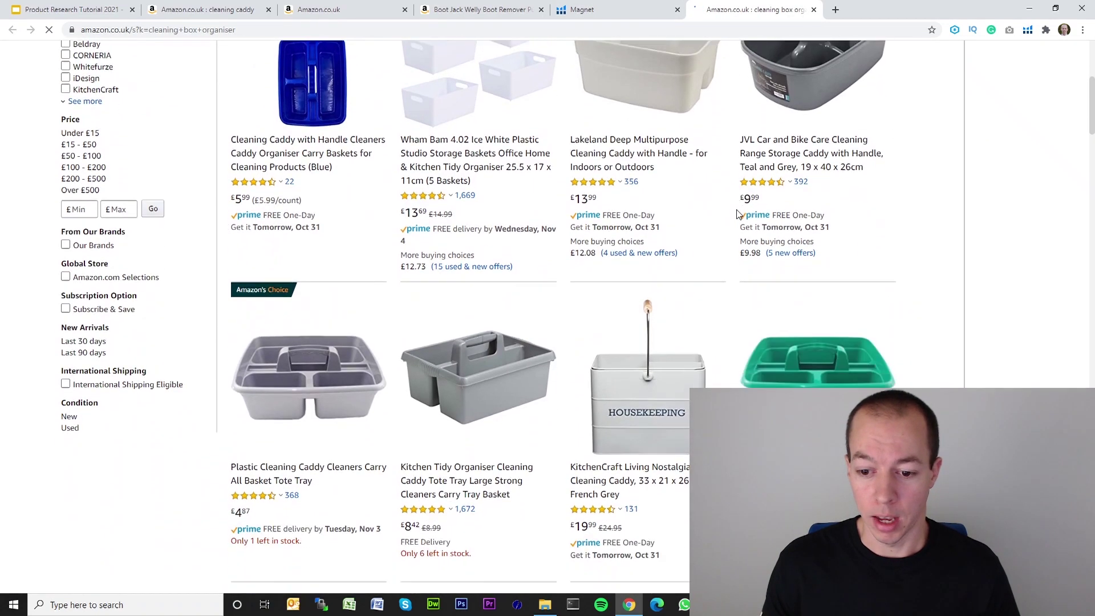
scroll(736, 214, down, 3)
scroll(735, 206, up, 3)
key(ctrl+shift+Tab)
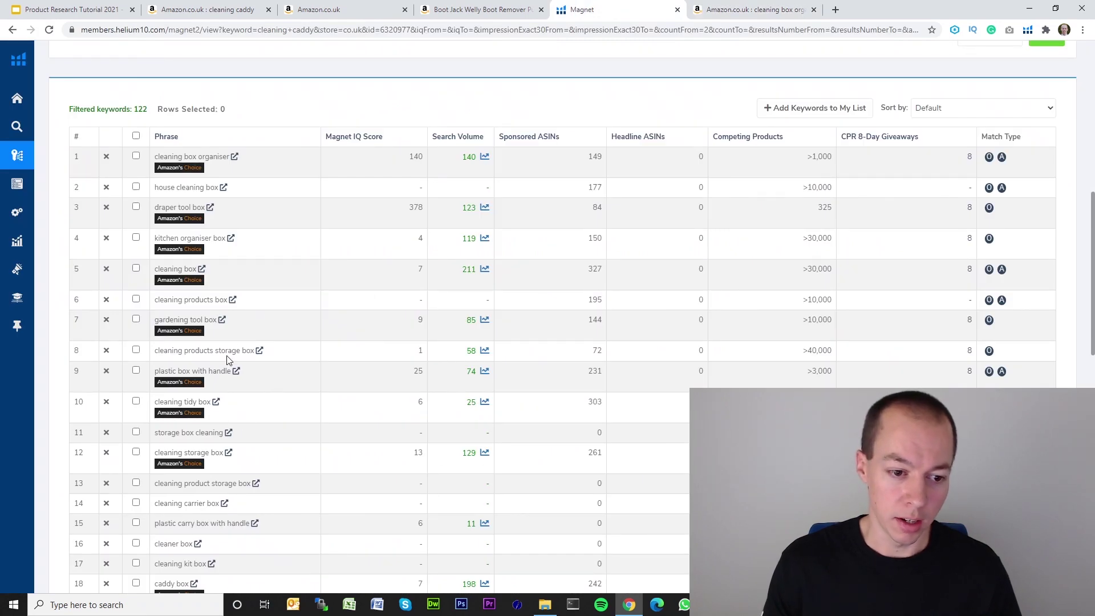
Step: Open the Amazon results for the phrase "gardening tool box", look through the products and recheck the filtered keywords in Magnet
click(222, 323)
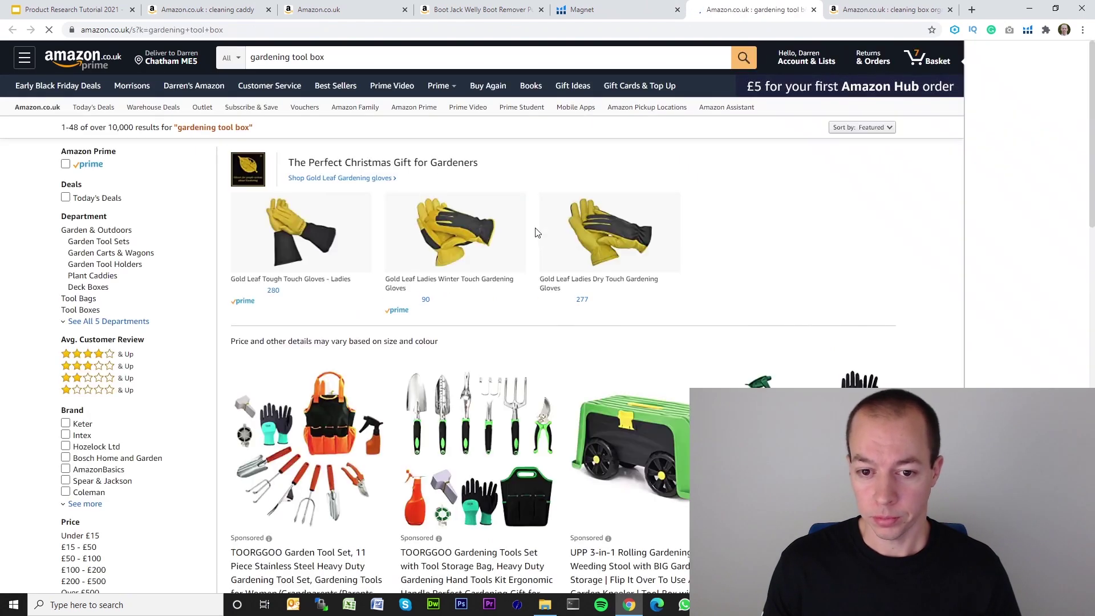
scroll(701, 313, down, 12)
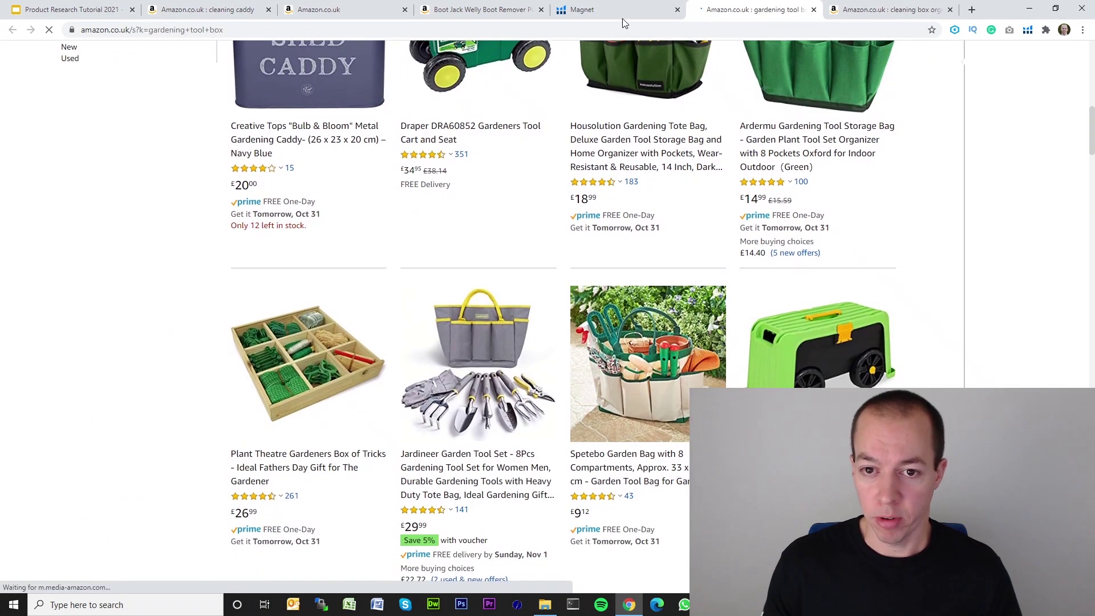
click(613, 5)
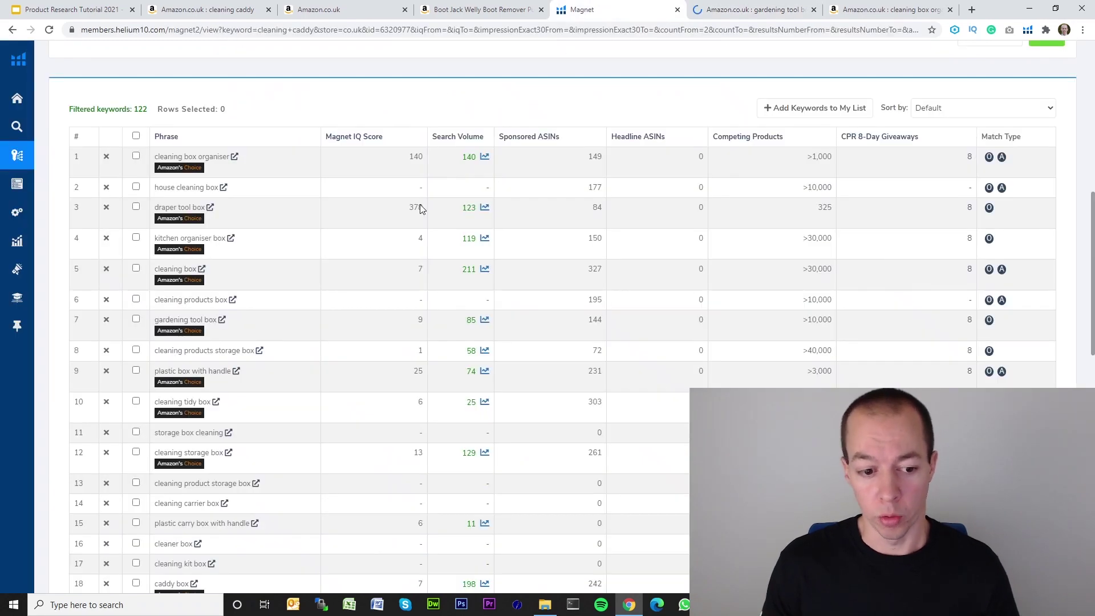
scroll(289, 355, up, 9)
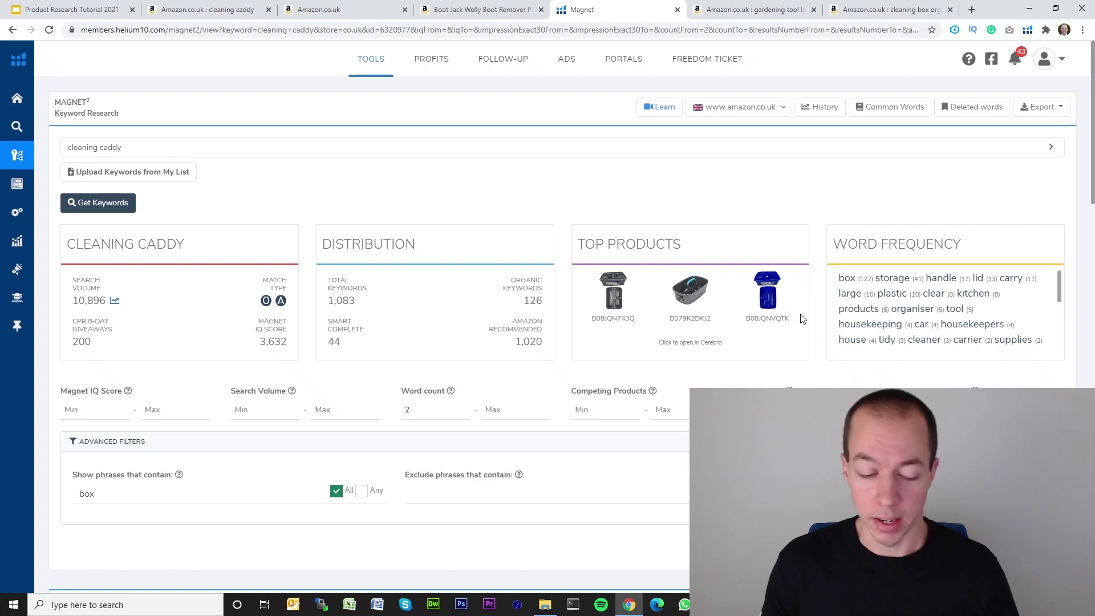
scroll(557, 360, down, 8)
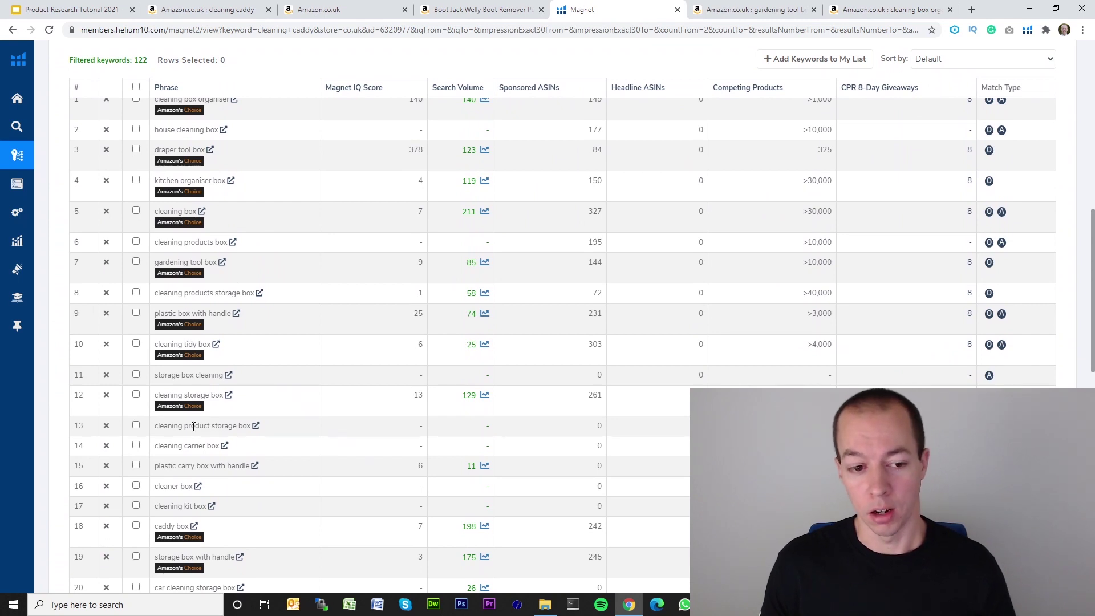
Step: Return to the "gardening tool box" results and run the Helium 10 Xray product research on them
click(737, 7)
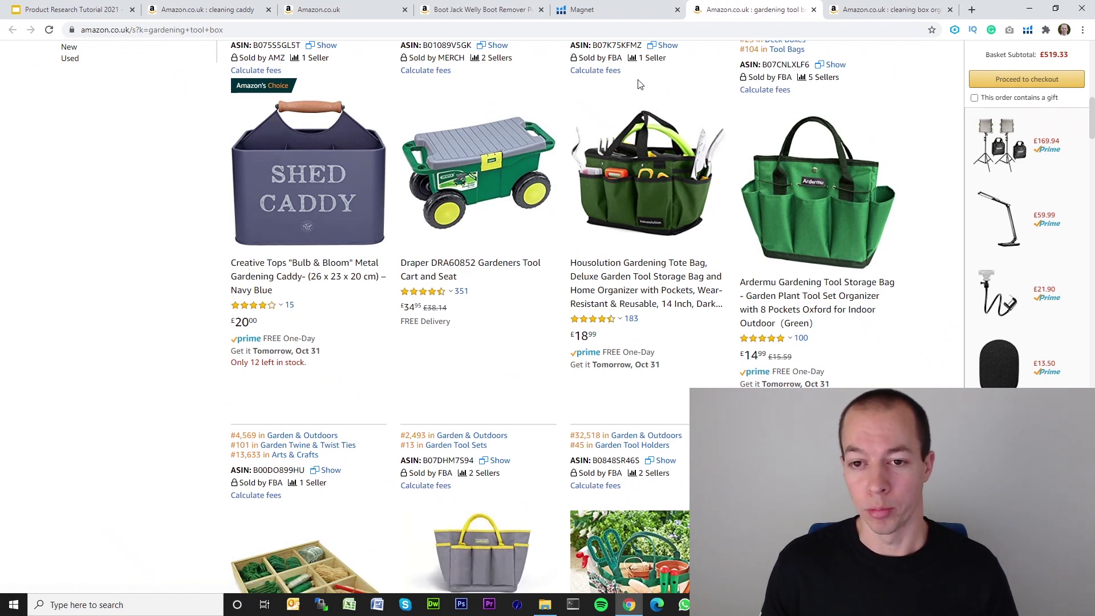
scroll(669, 92, up, 10)
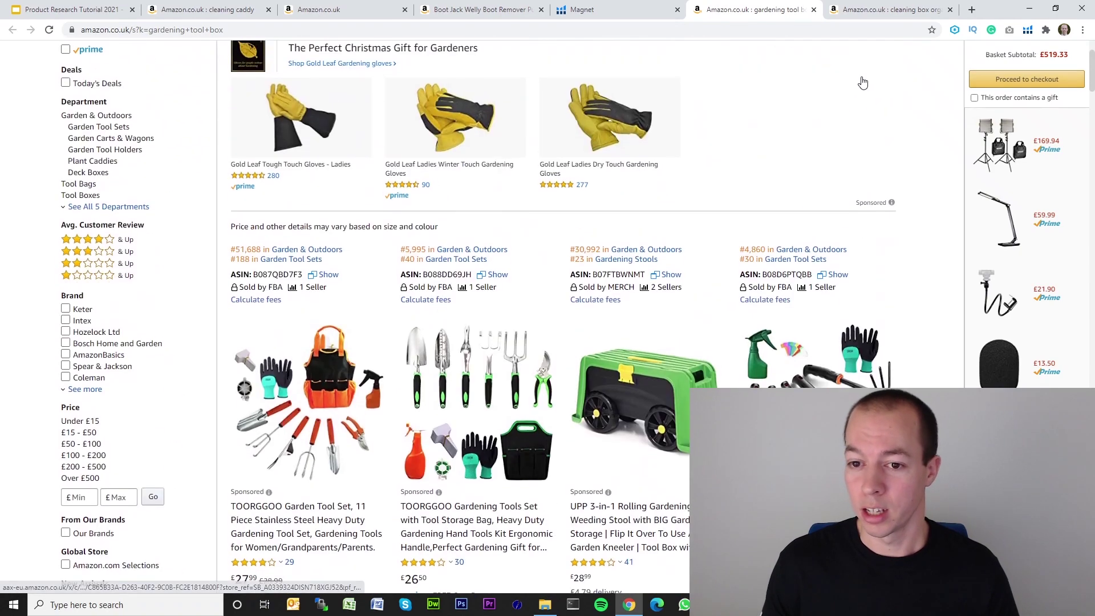
click(1027, 31)
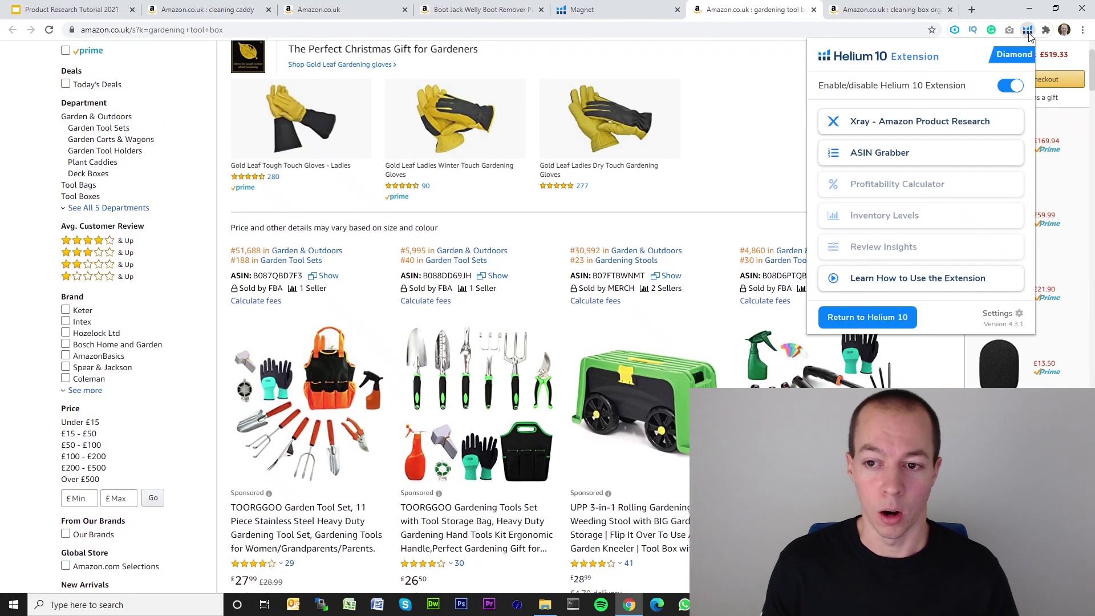
click(874, 122)
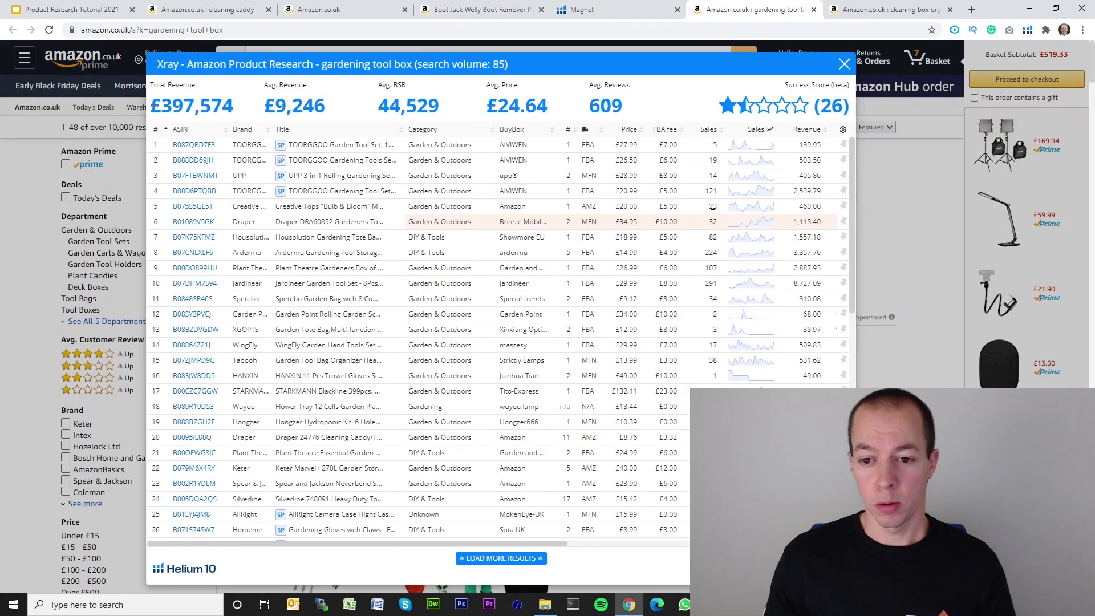